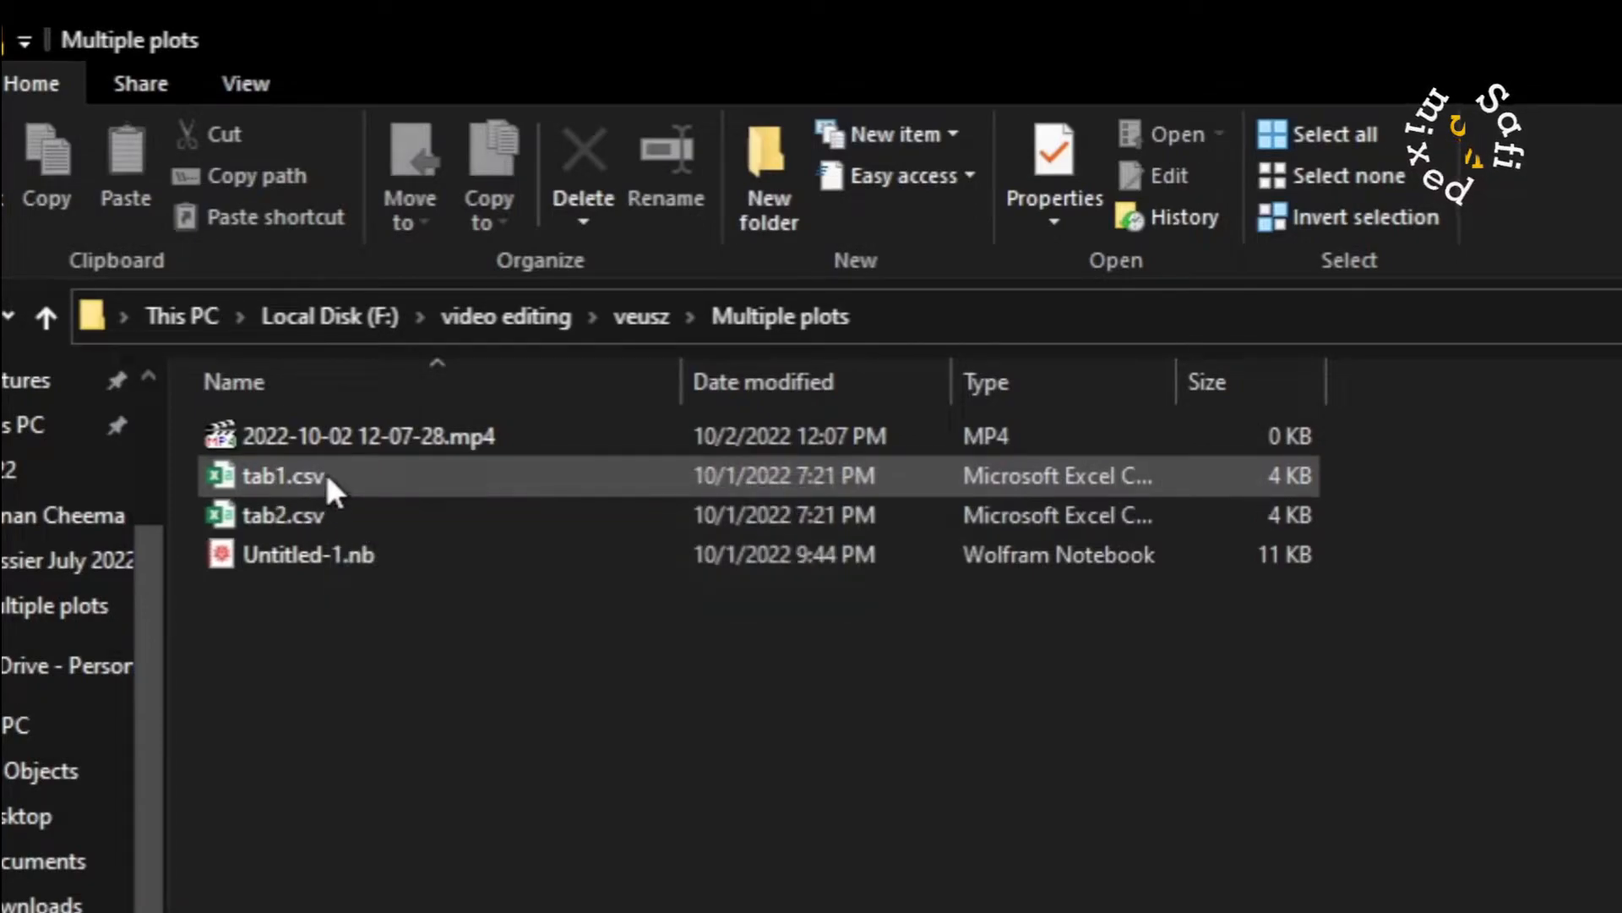
Step: Open tab1.csv and tab2.csv from the Multiple plots folder and bring the tab2.csv workbook to the front
double_click(326, 476)
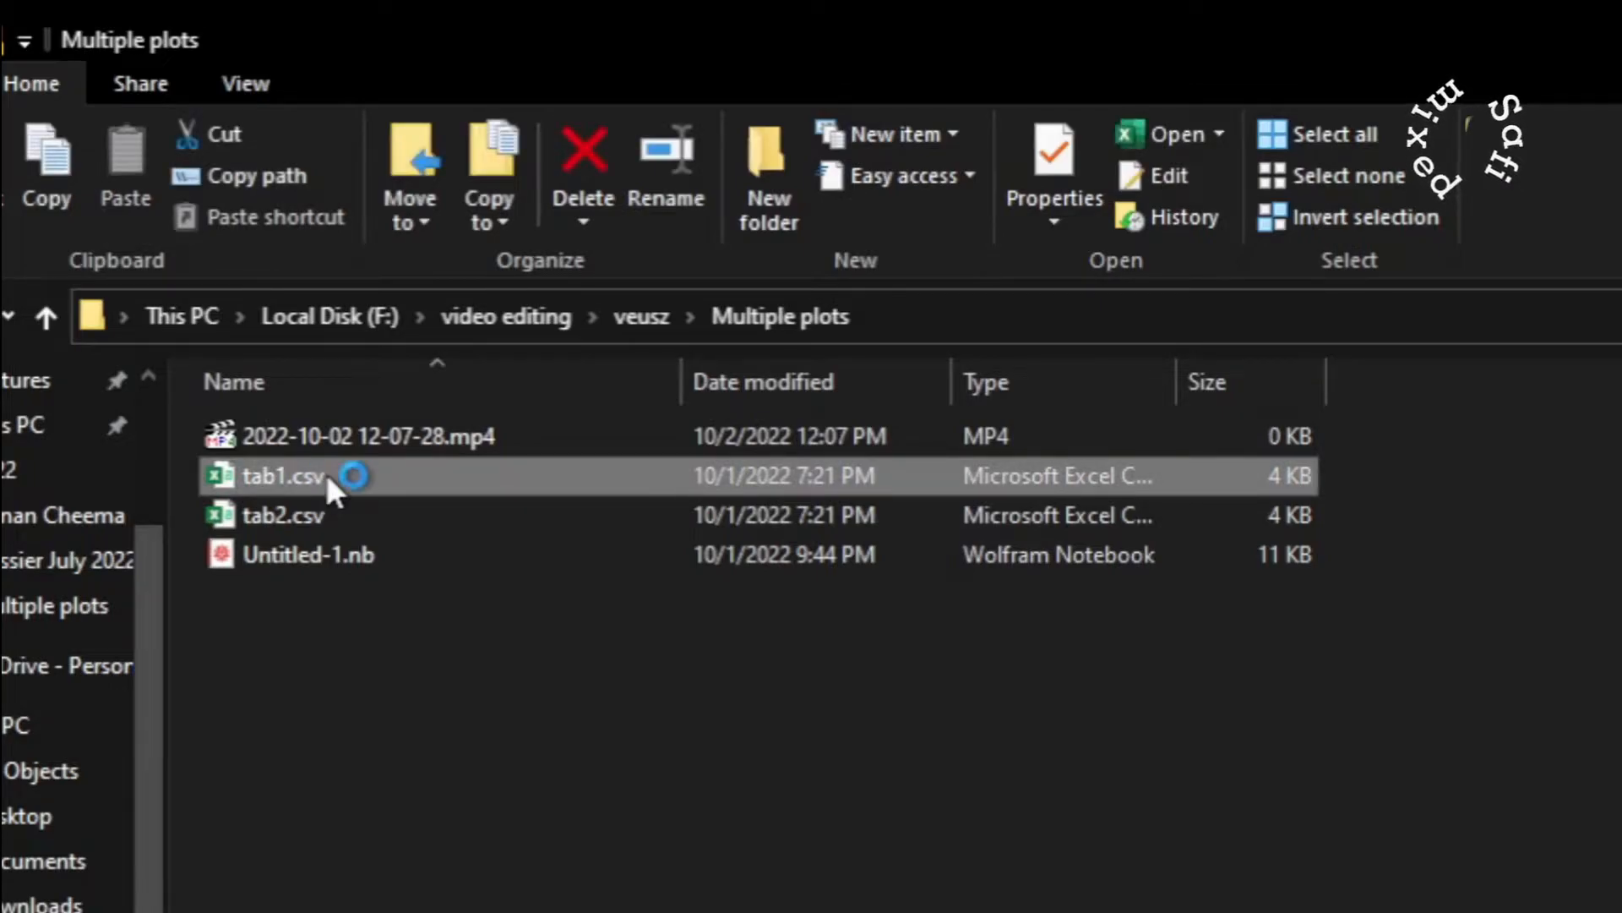
double_click(302, 518)
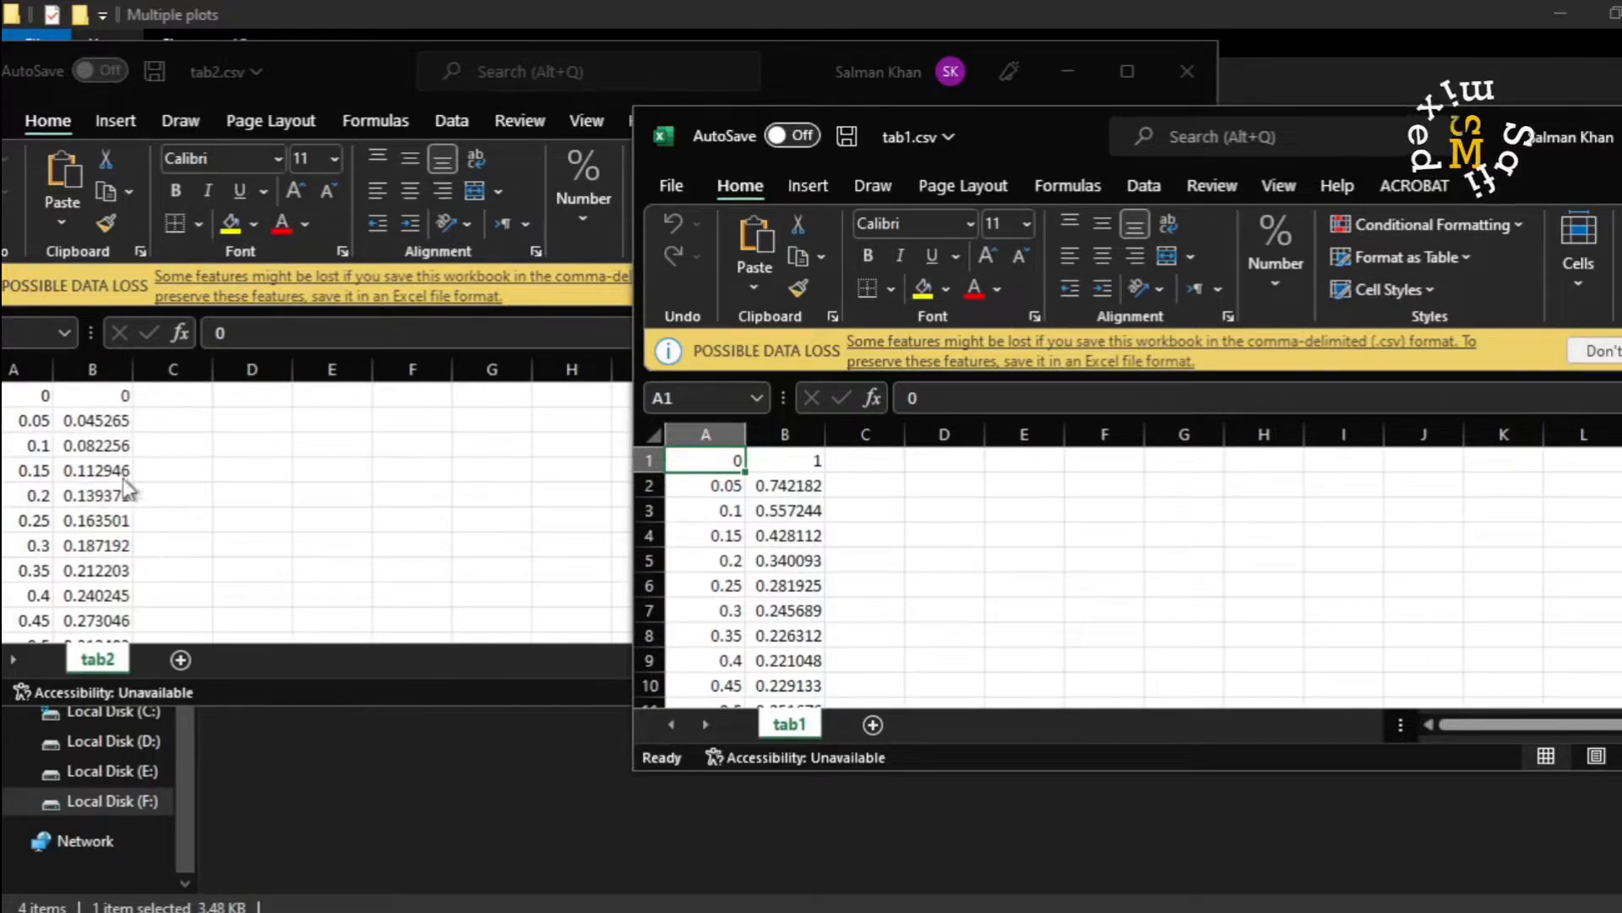
click(93, 387)
Step: Copy all the values of column B in tab2.csv, from the first row through the last filled row
click(95, 397)
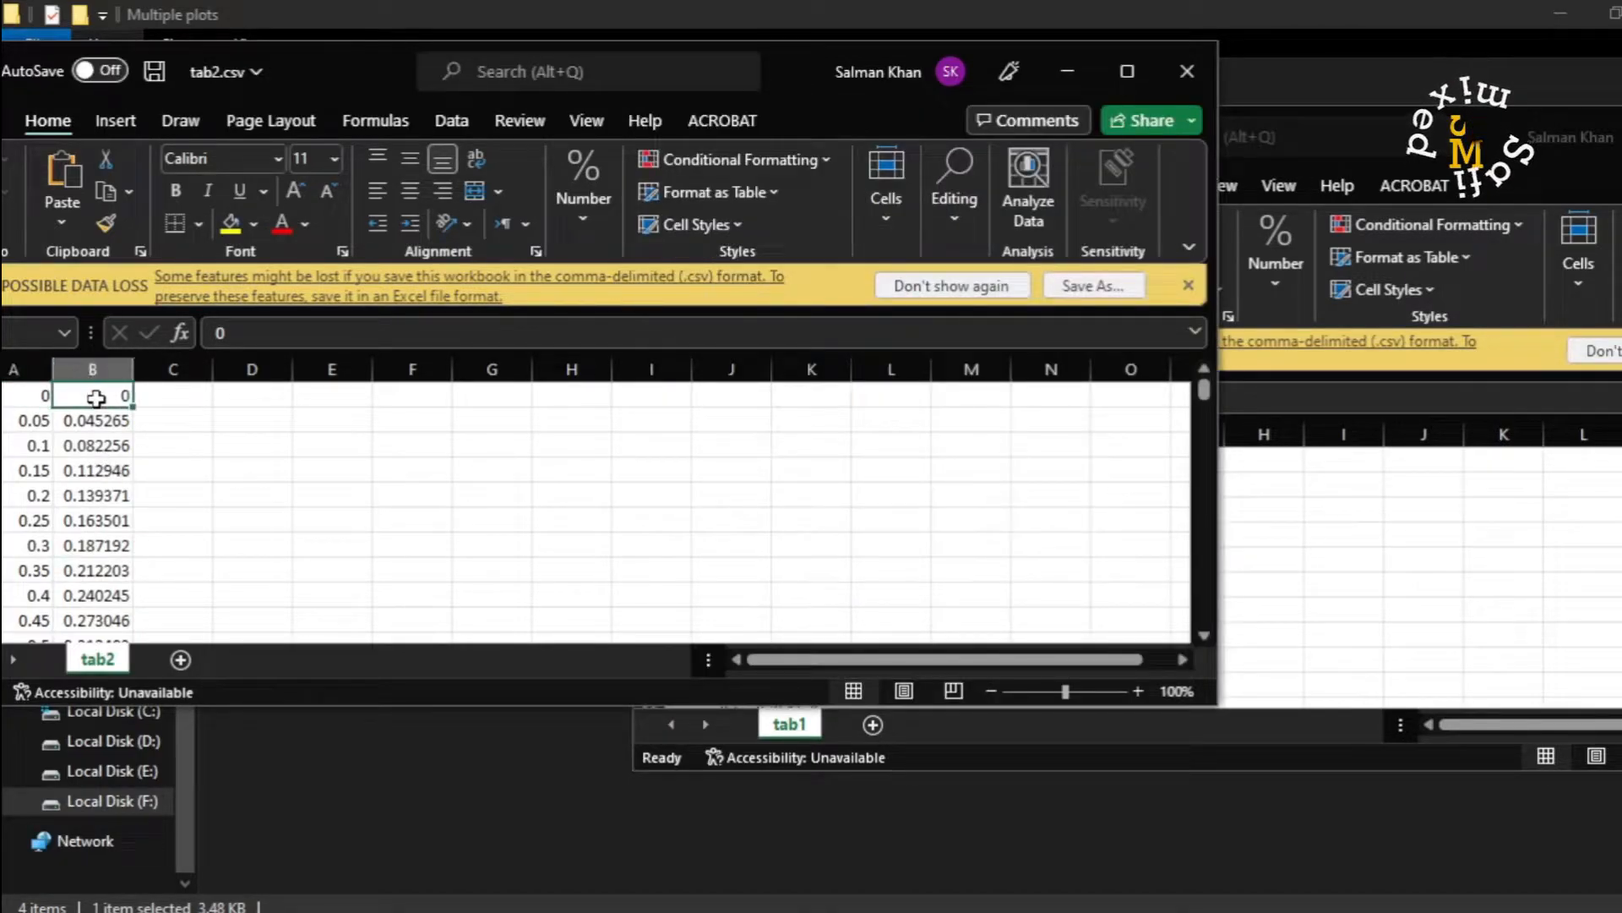
drag(95, 397, 96, 640)
key(shift+Down)
key(shift+Down)
key(shift+Down)
key(shift+Down)
key(shift+Down)
key(shift+Down)
key(shift+Down)
key(shift+Down)
key(shift+Down)
key(shift+Down)
key(shift+Down)
key(shift+Down)
key(shift+Down)
key(shift+Down)
key(shift+Down)
key(shift+Down)
key(shift+Down)
key(shift+Down)
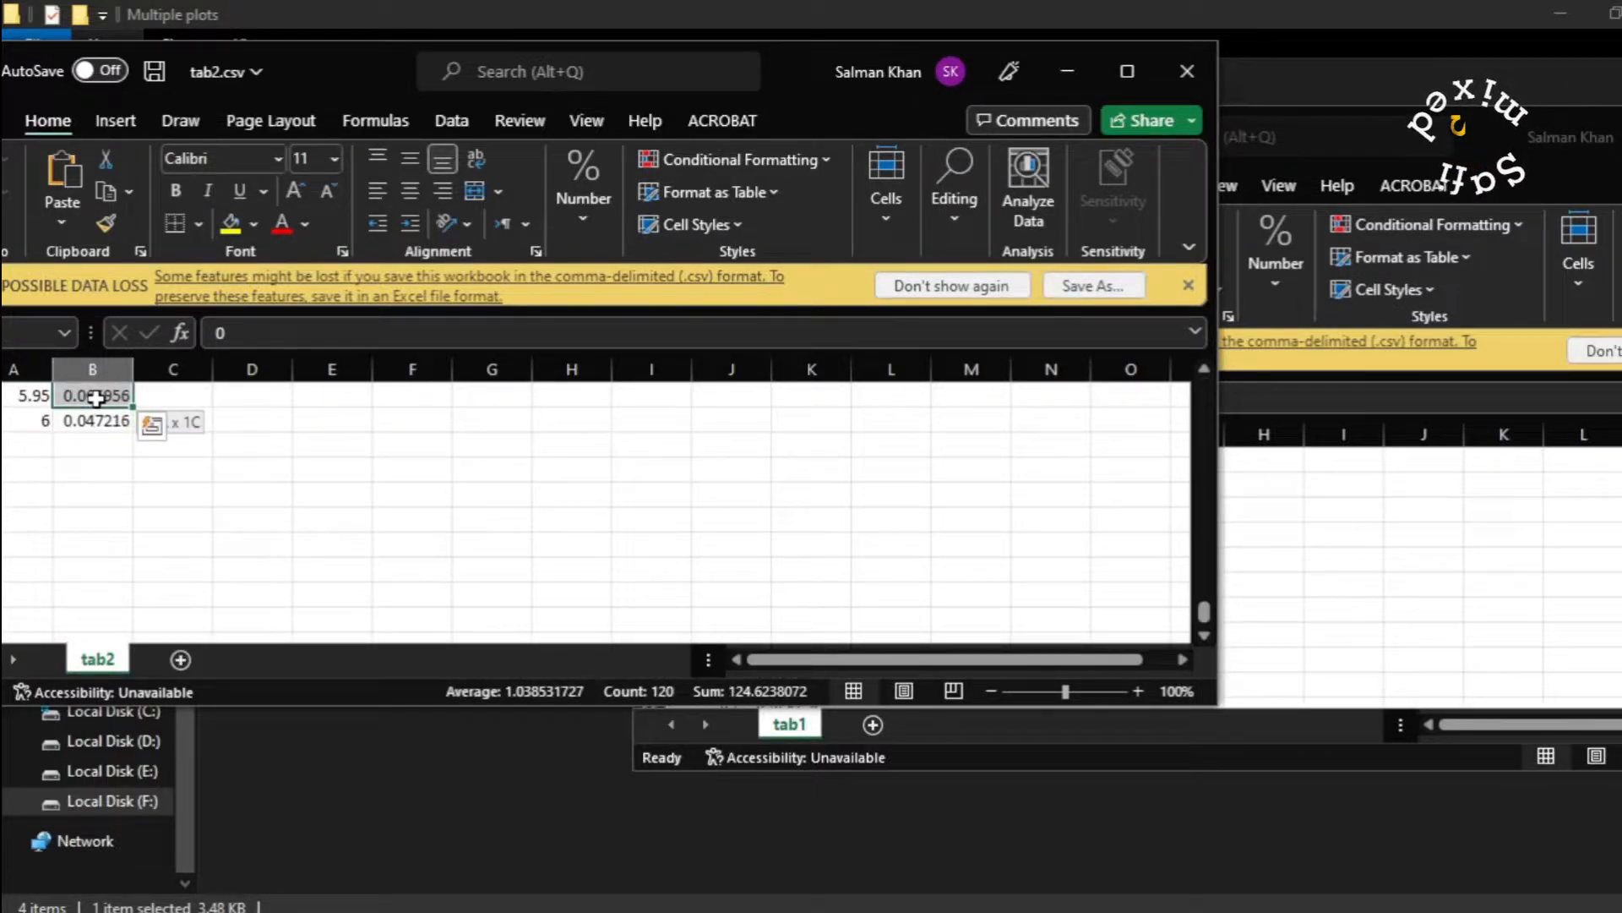
drag(96, 397, 95, 420)
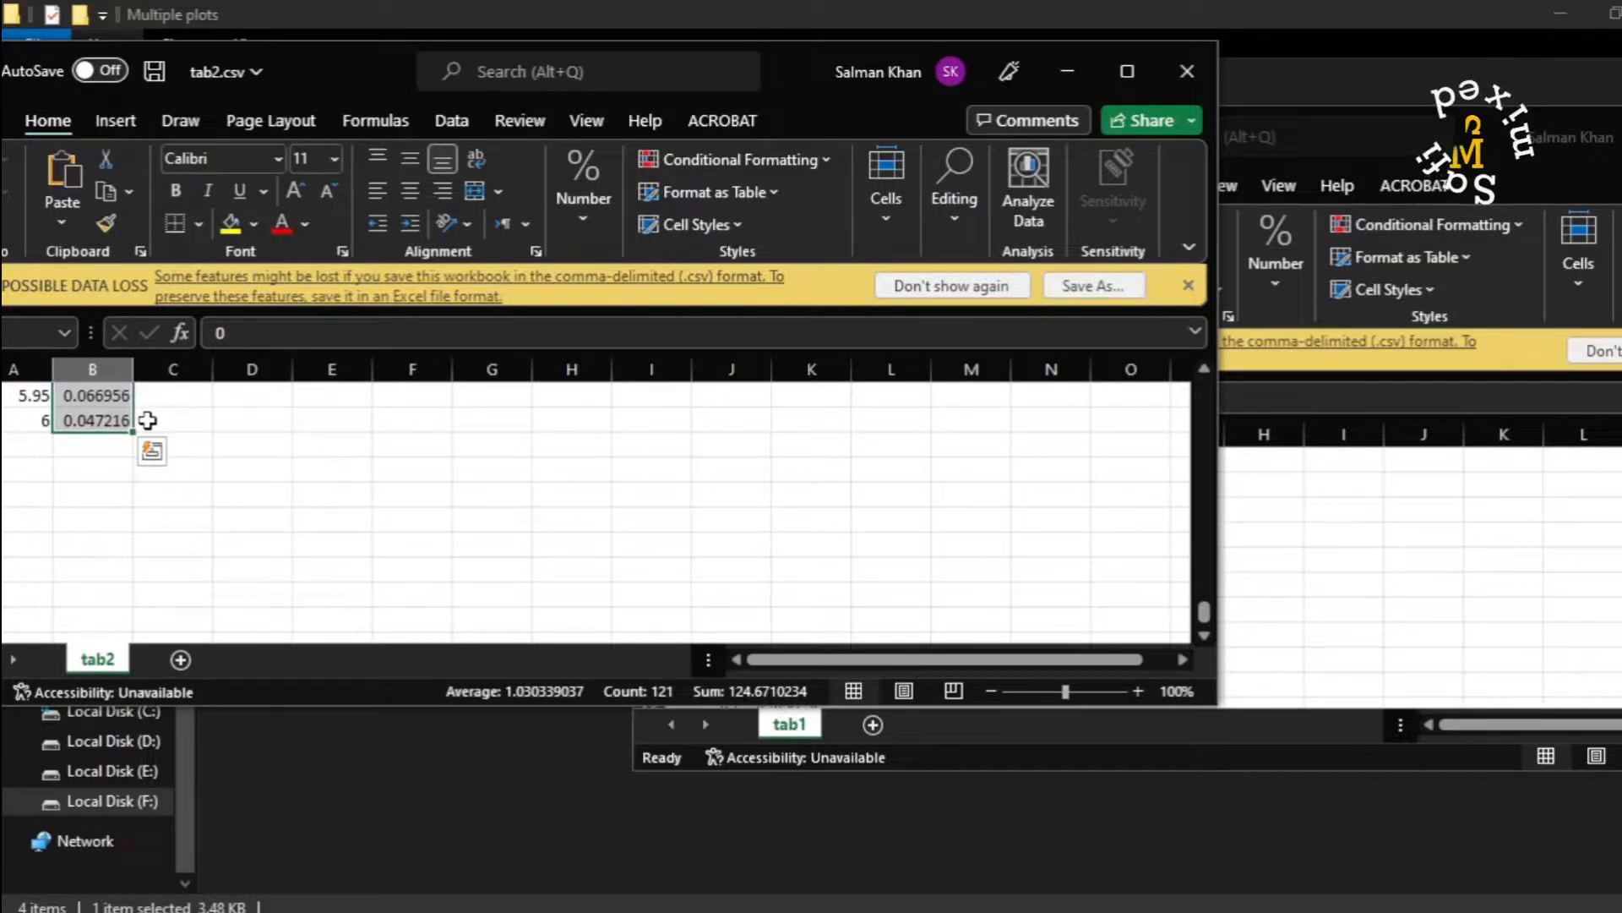
key(ctrl+c)
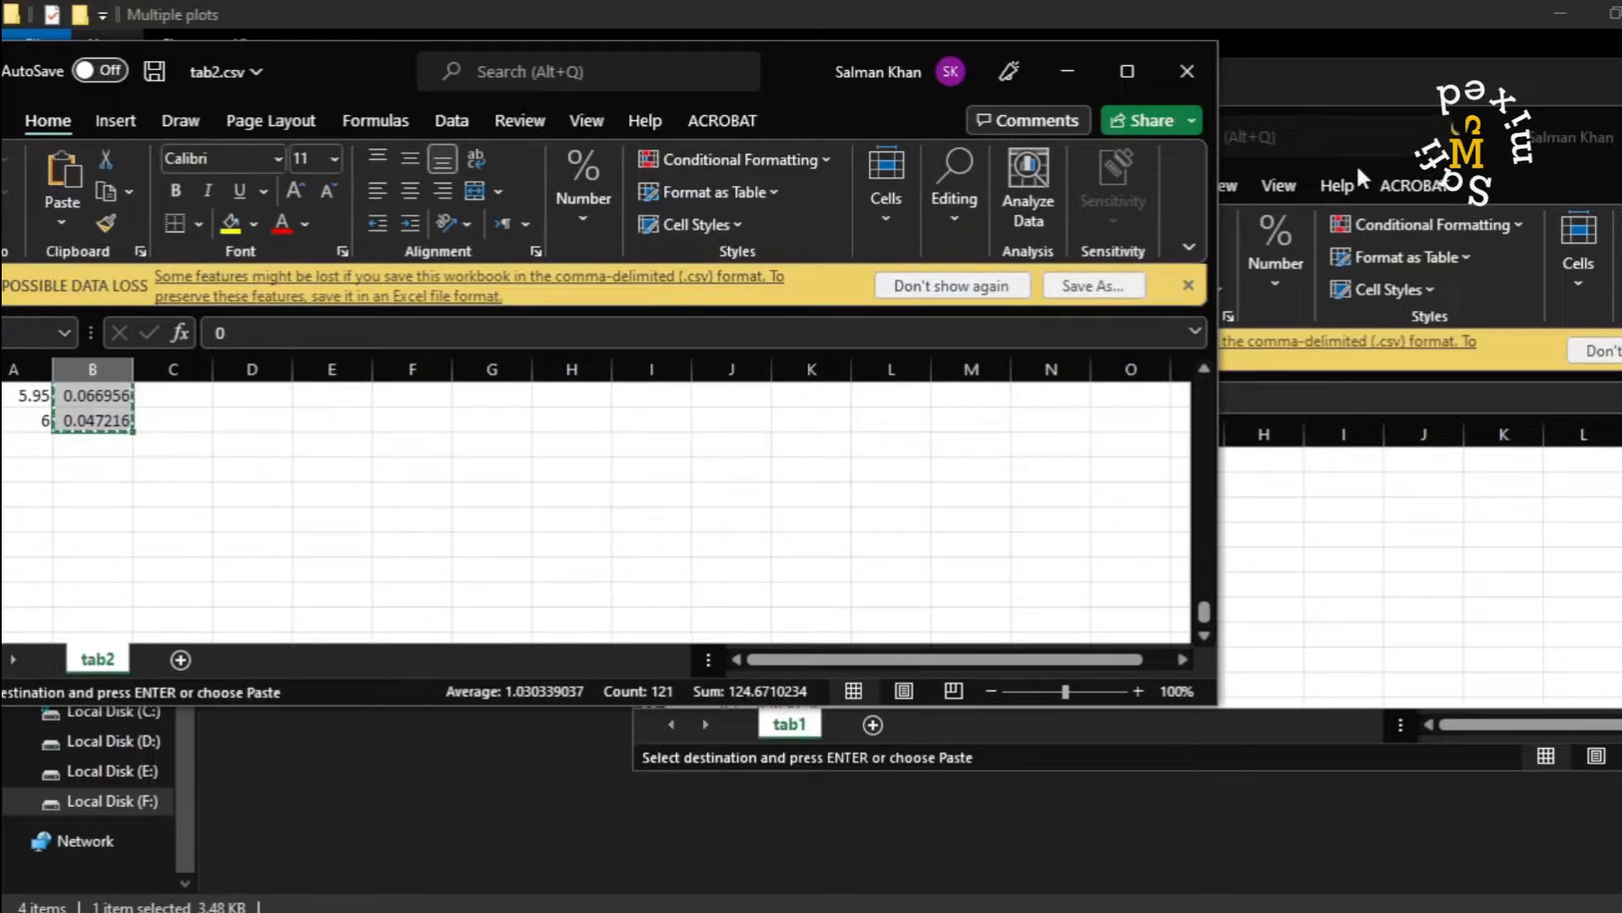
Step: Paste the copied tab2.csv values into column C of tab1.csv, starting at cell C1 and ending at row 121
click(1403, 150)
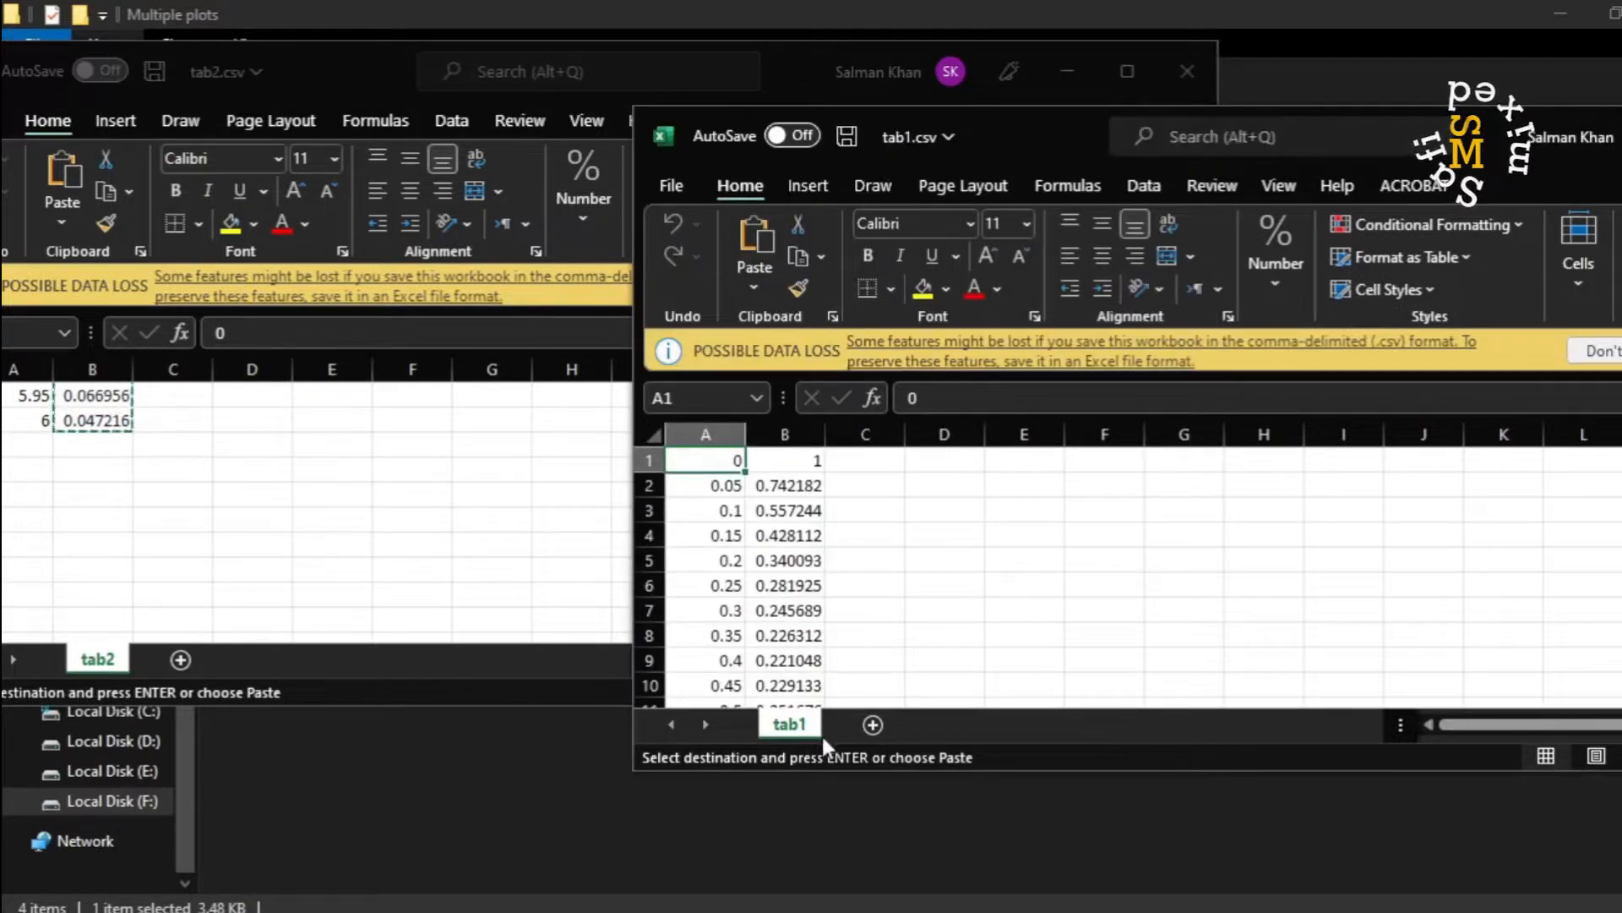
click(862, 458)
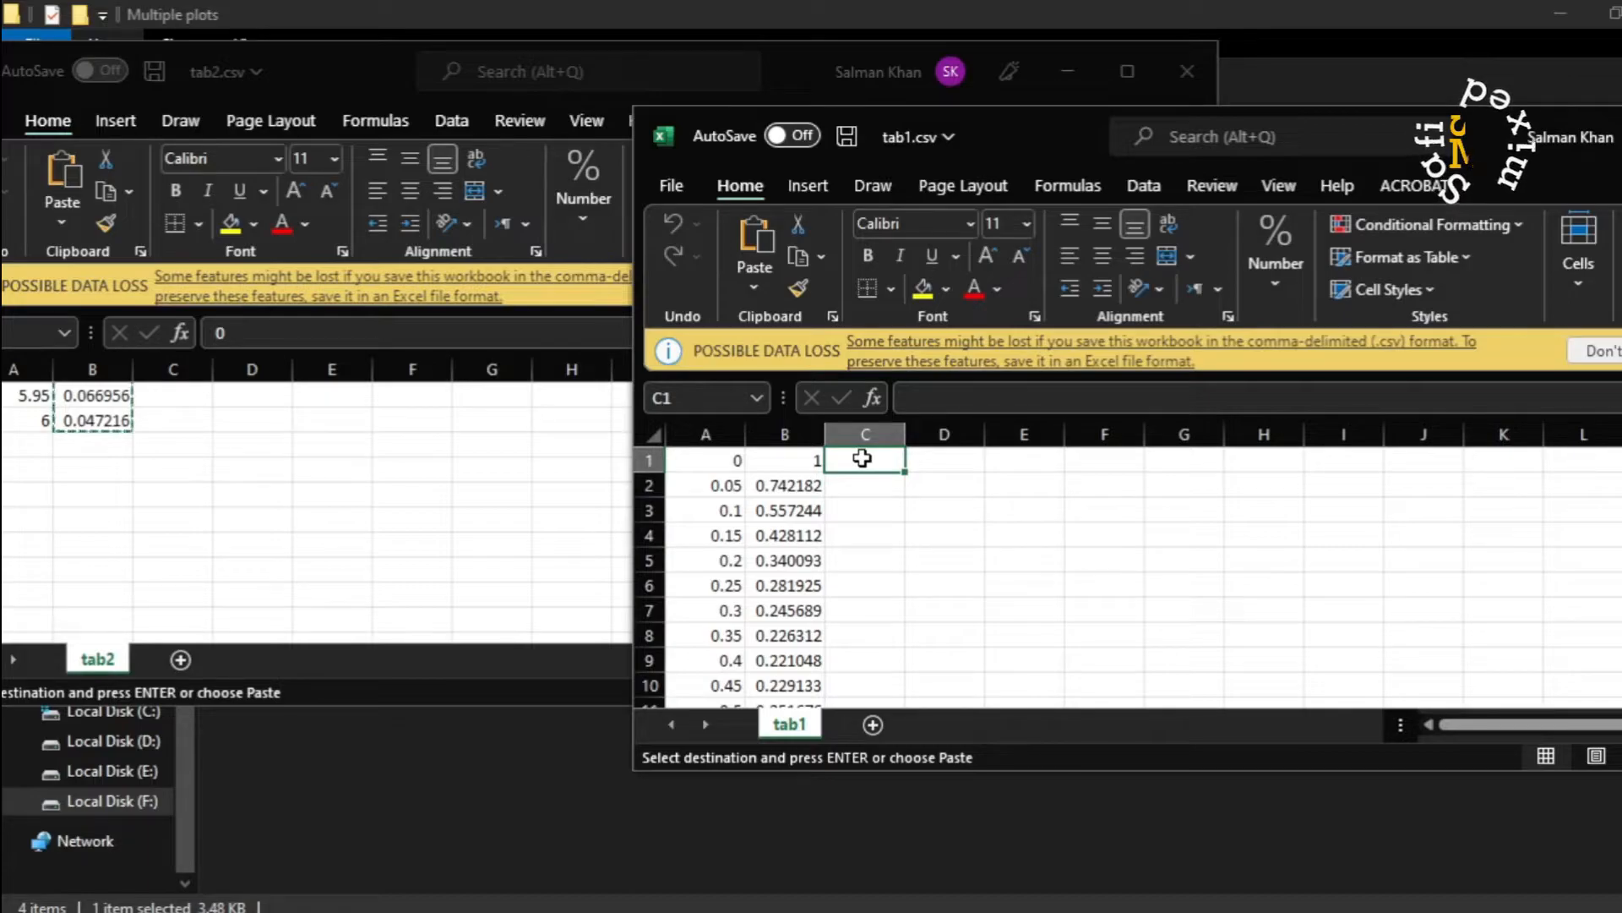
key(shift+Down)
key(shift+Down)
key(shift+Down)
key(shift+Down)
key(shift+Down)
key(shift+Up)
key(shift+Up)
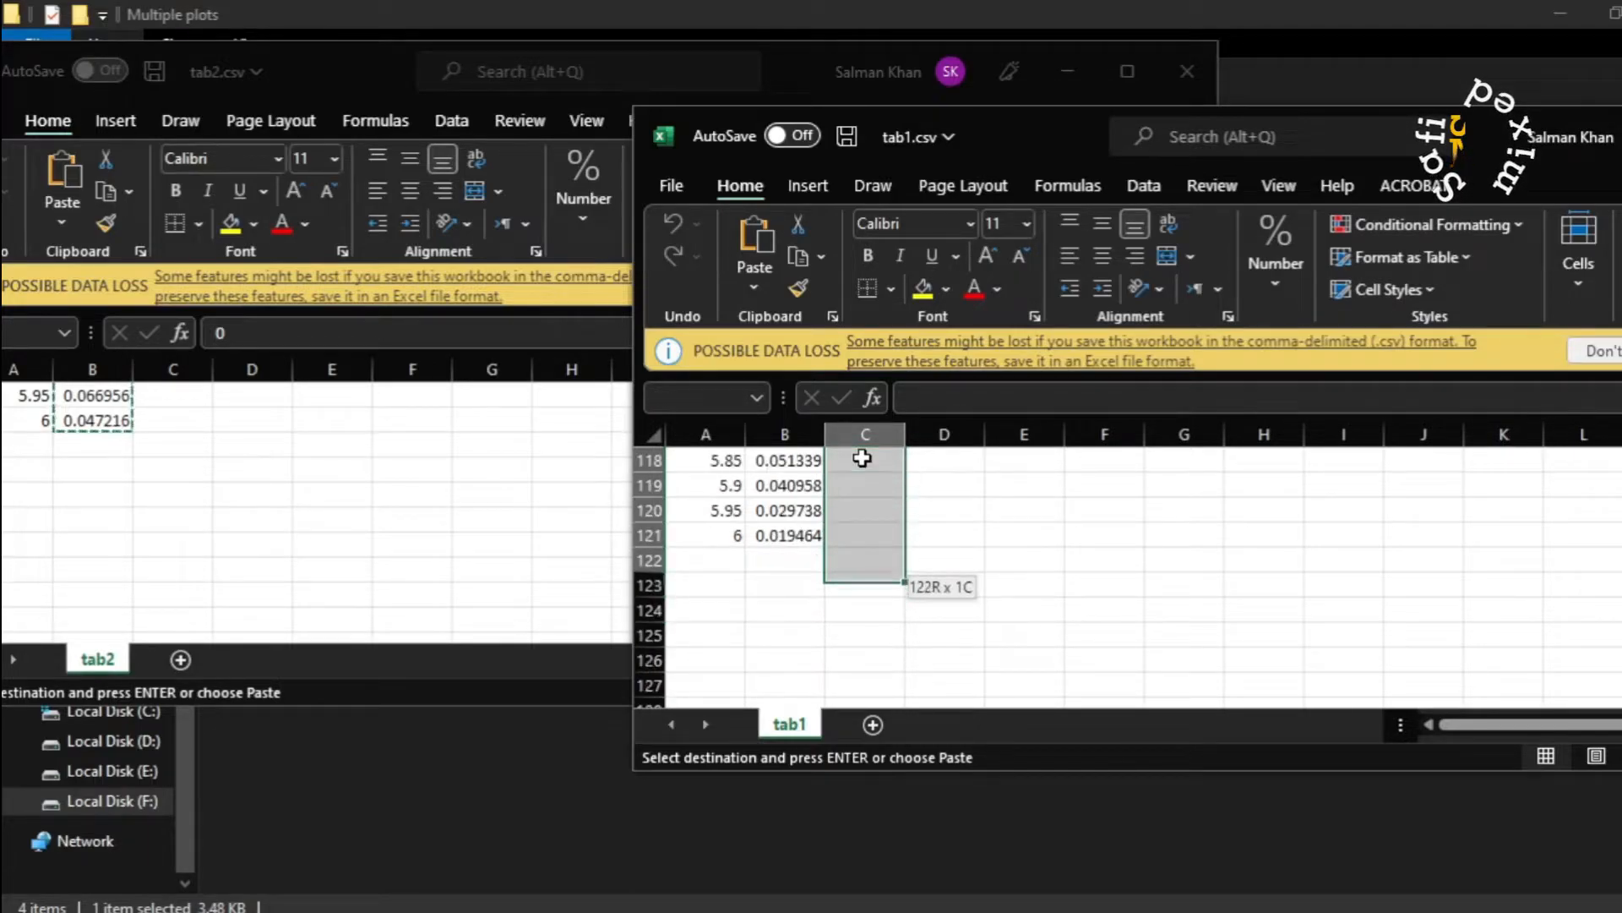
key(shift+Up)
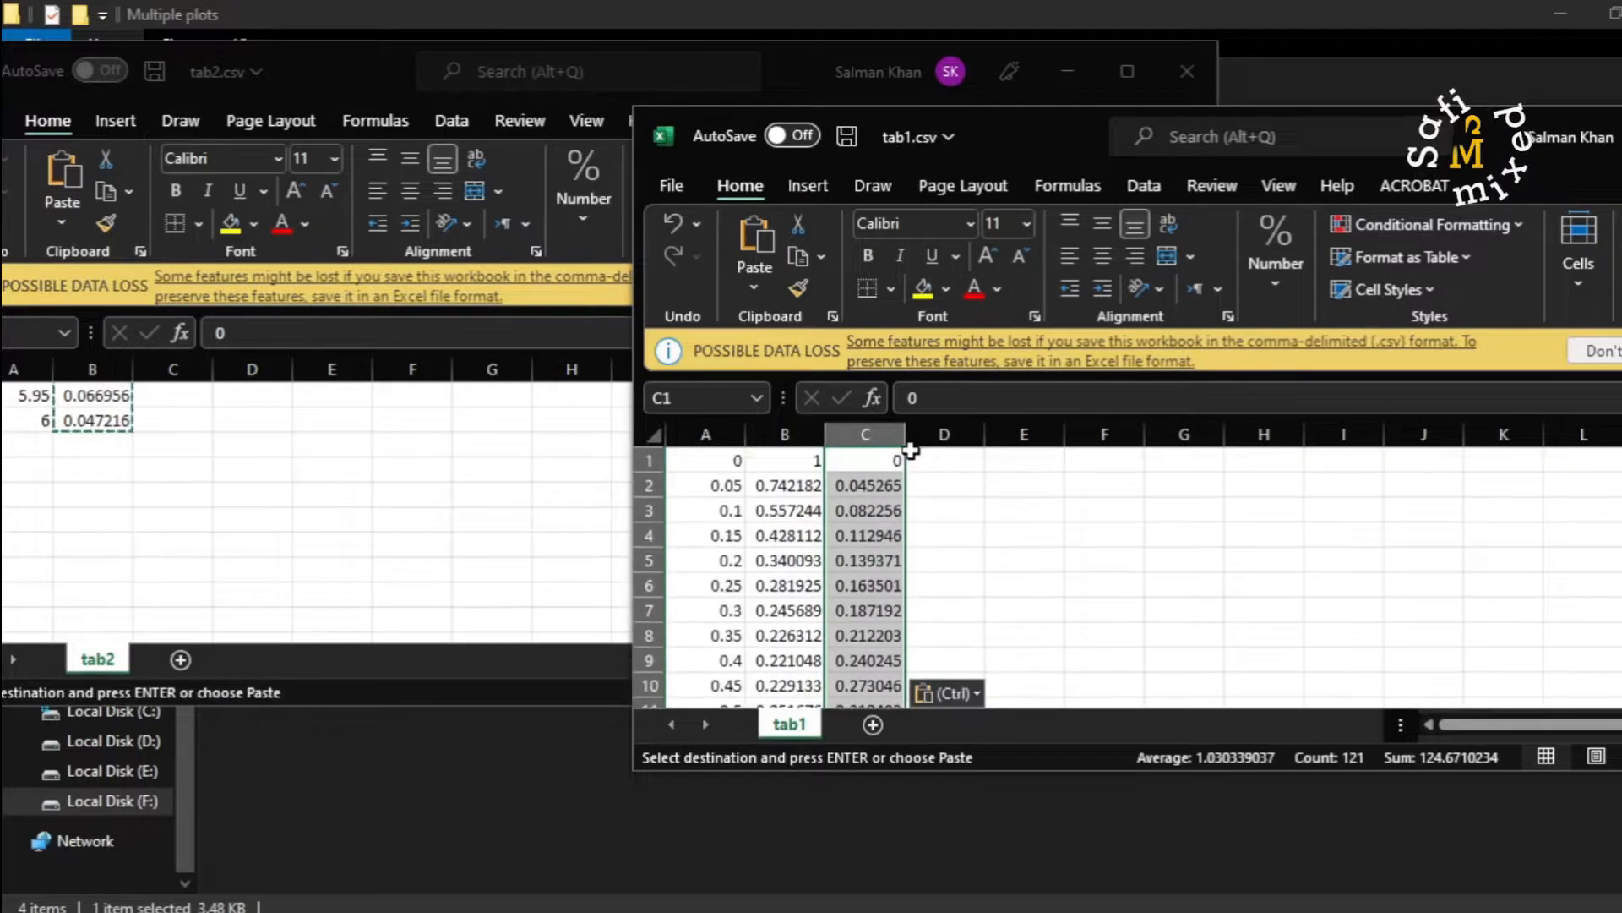
Step: Save the combined workbook as a new comma-delimited CSV file named tab3 in the Multiple plots folder
click(671, 185)
click(1045, 329)
key(BackSpace)
text(3)
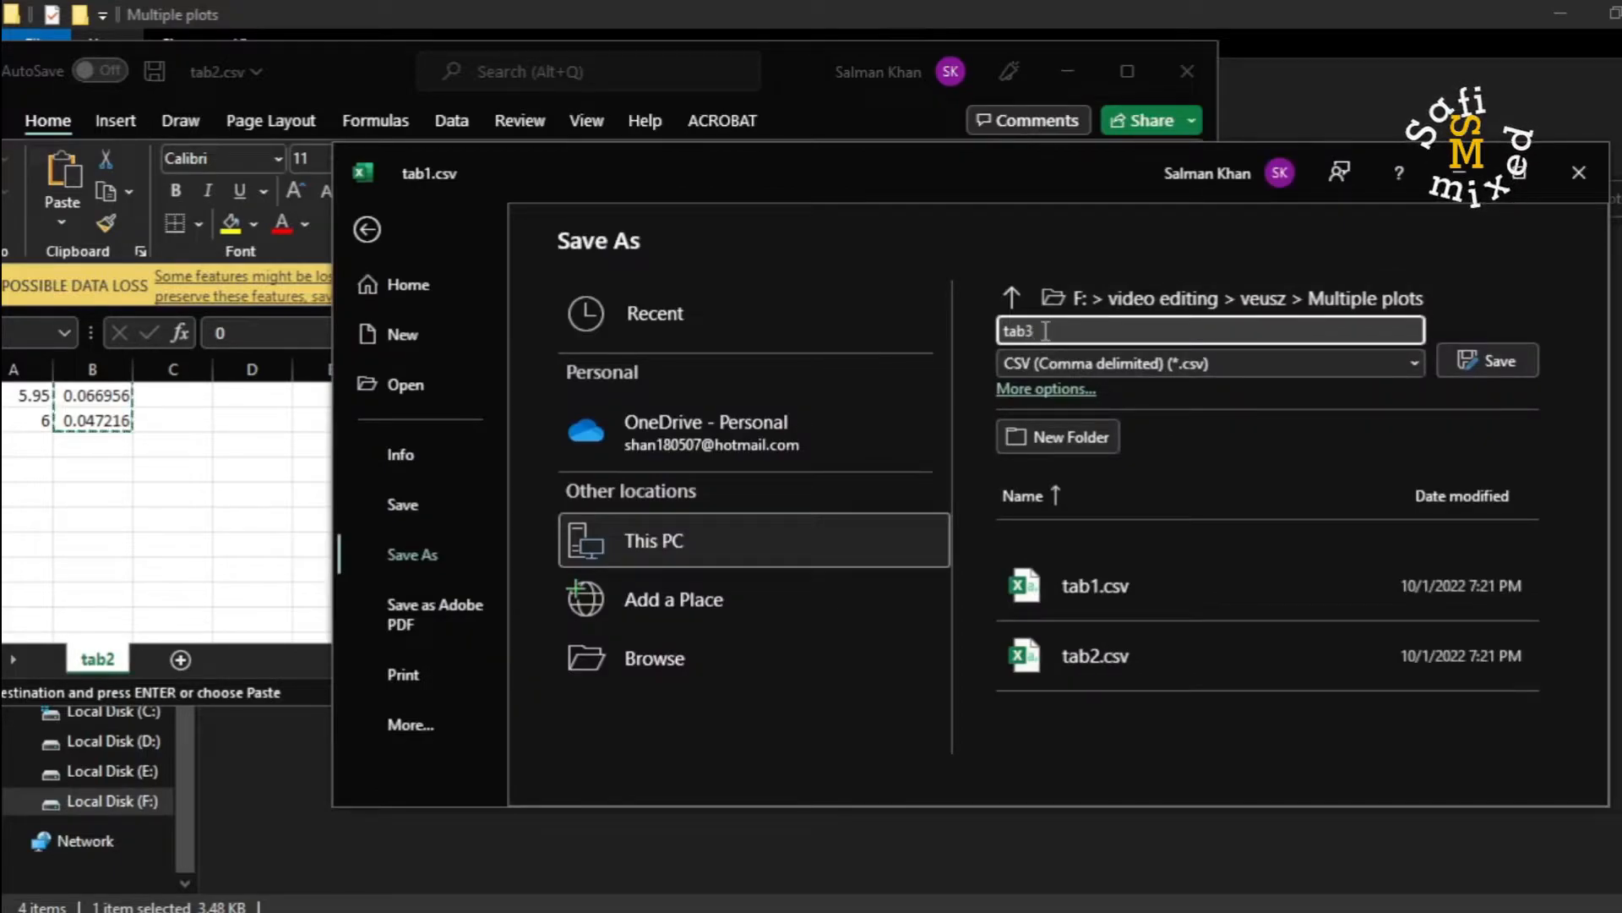
click(1499, 362)
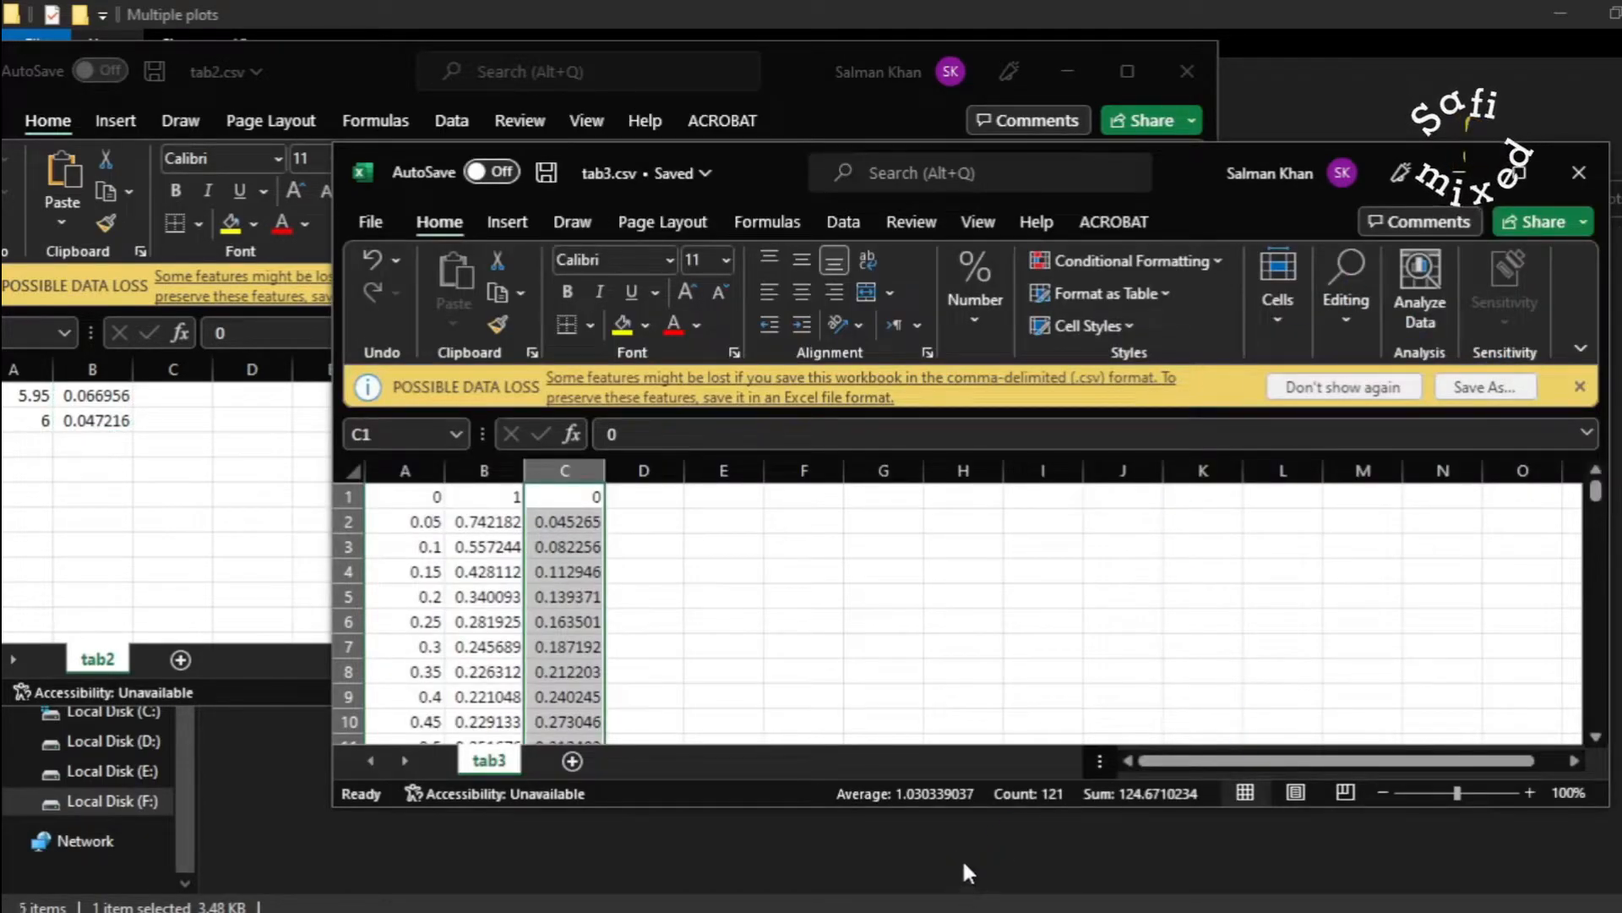
Step: Switch to Veusz and import tab3.csv as CSV data through the dataset editor, closing the dialogs when done
click(963, 857)
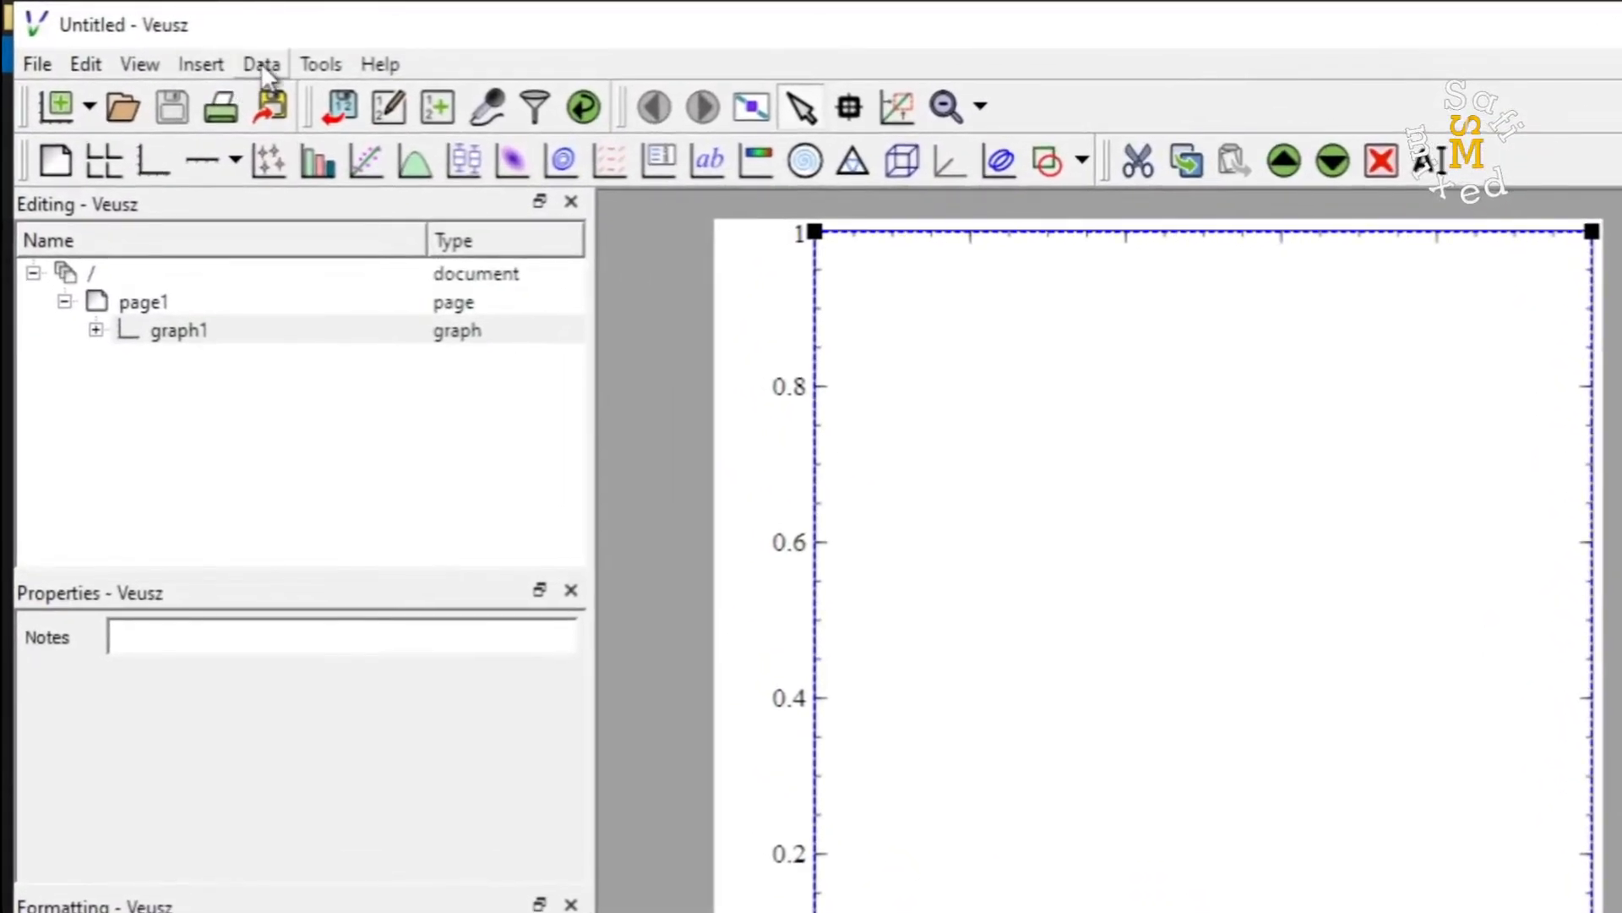
click(256, 63)
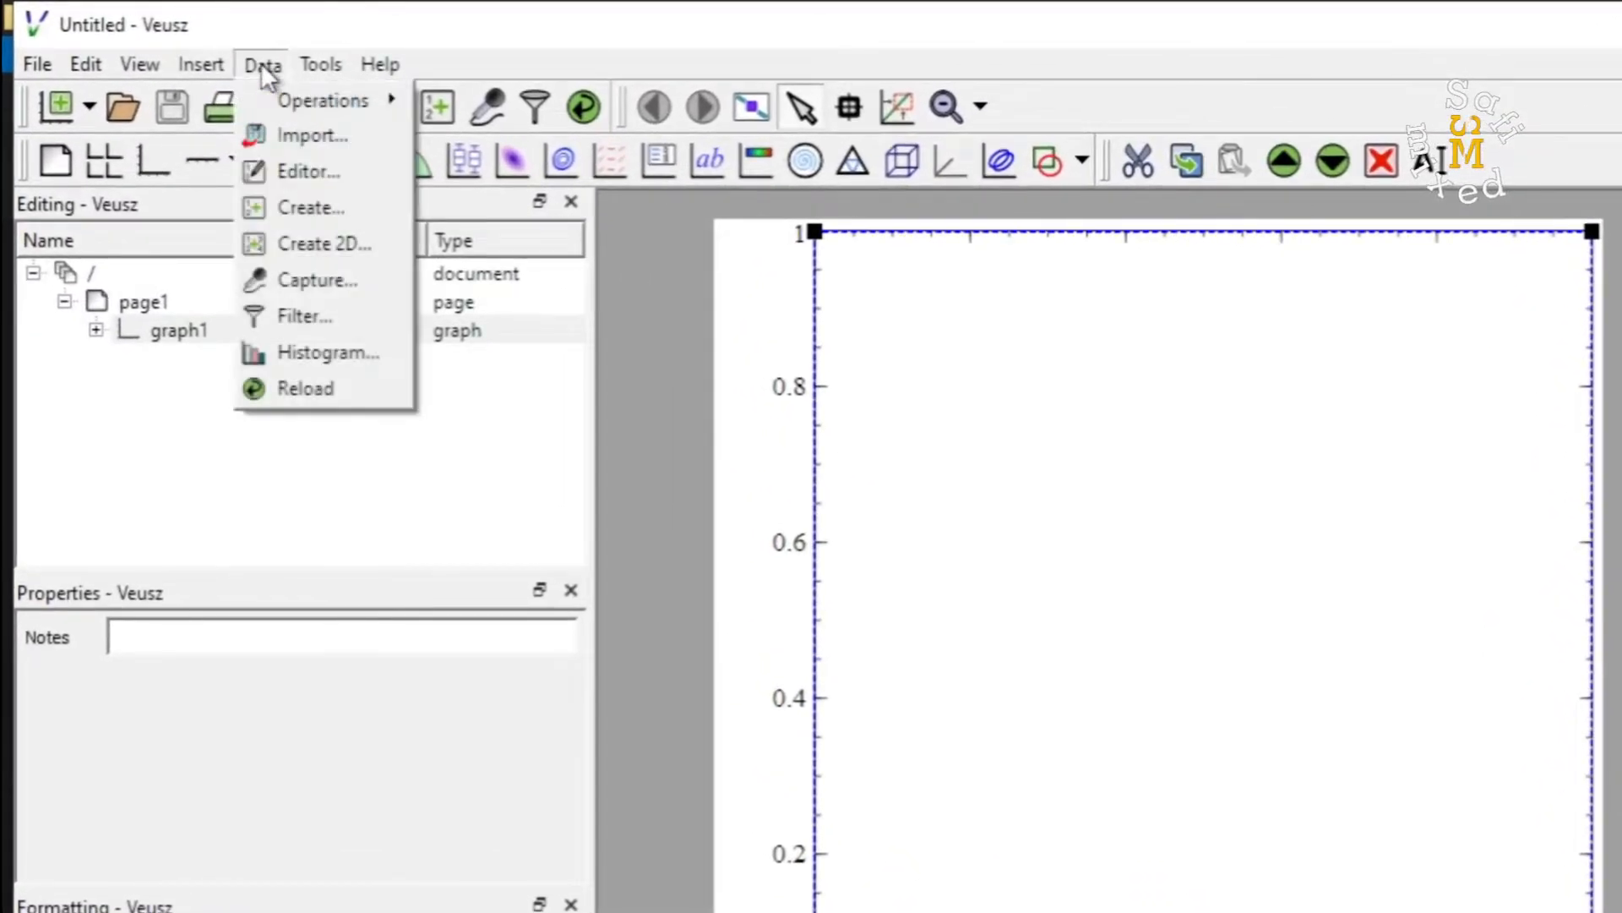
click(308, 172)
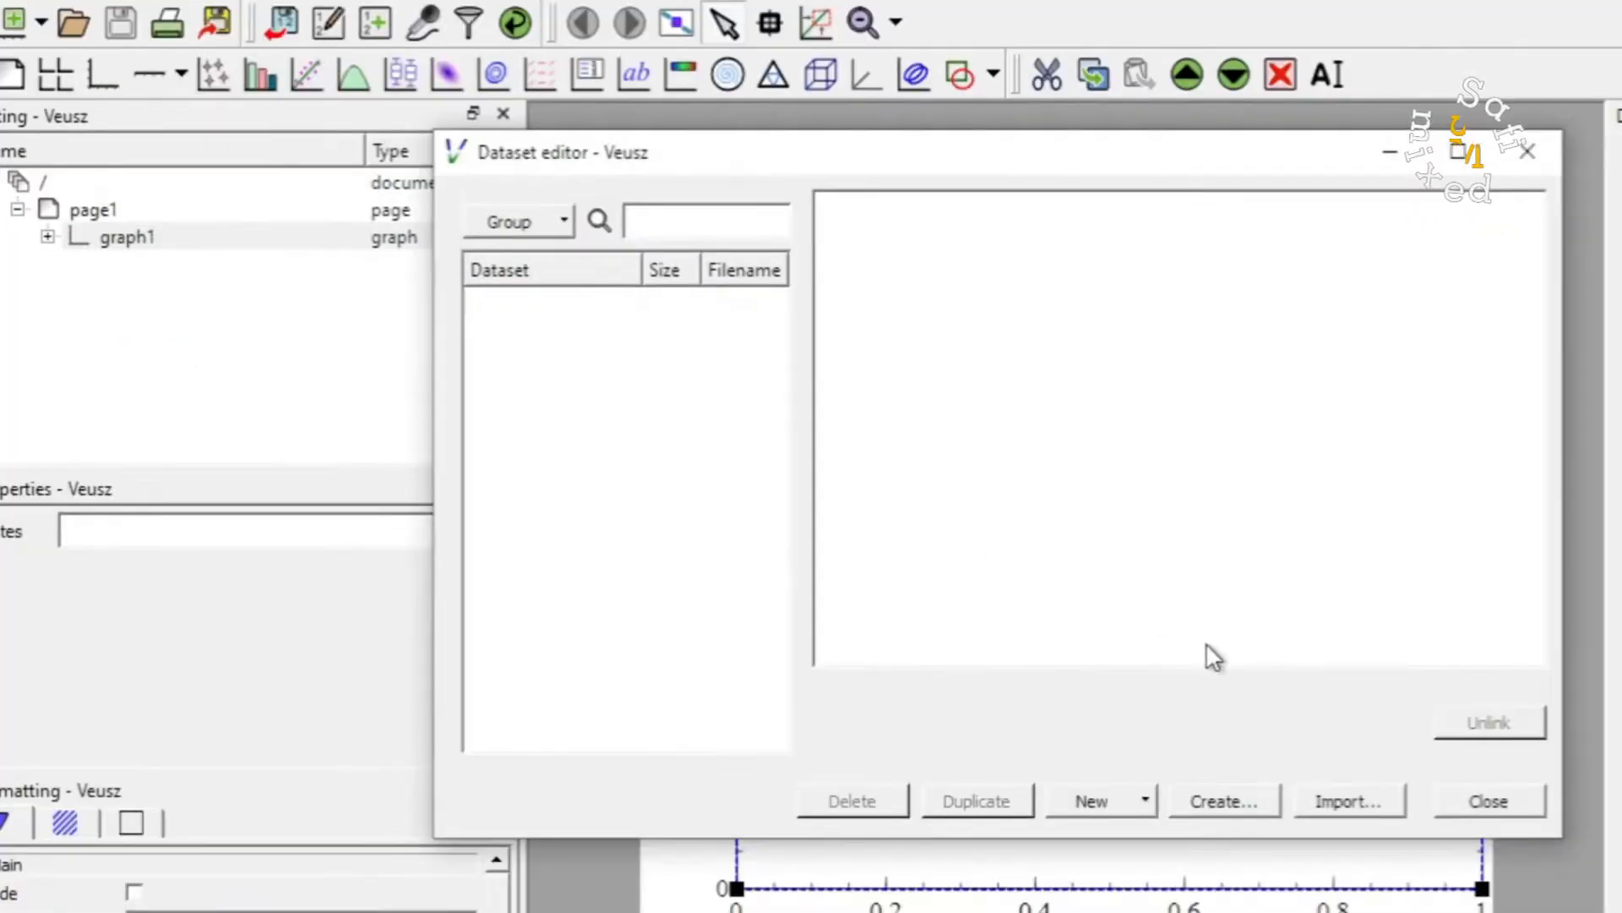
click(1344, 800)
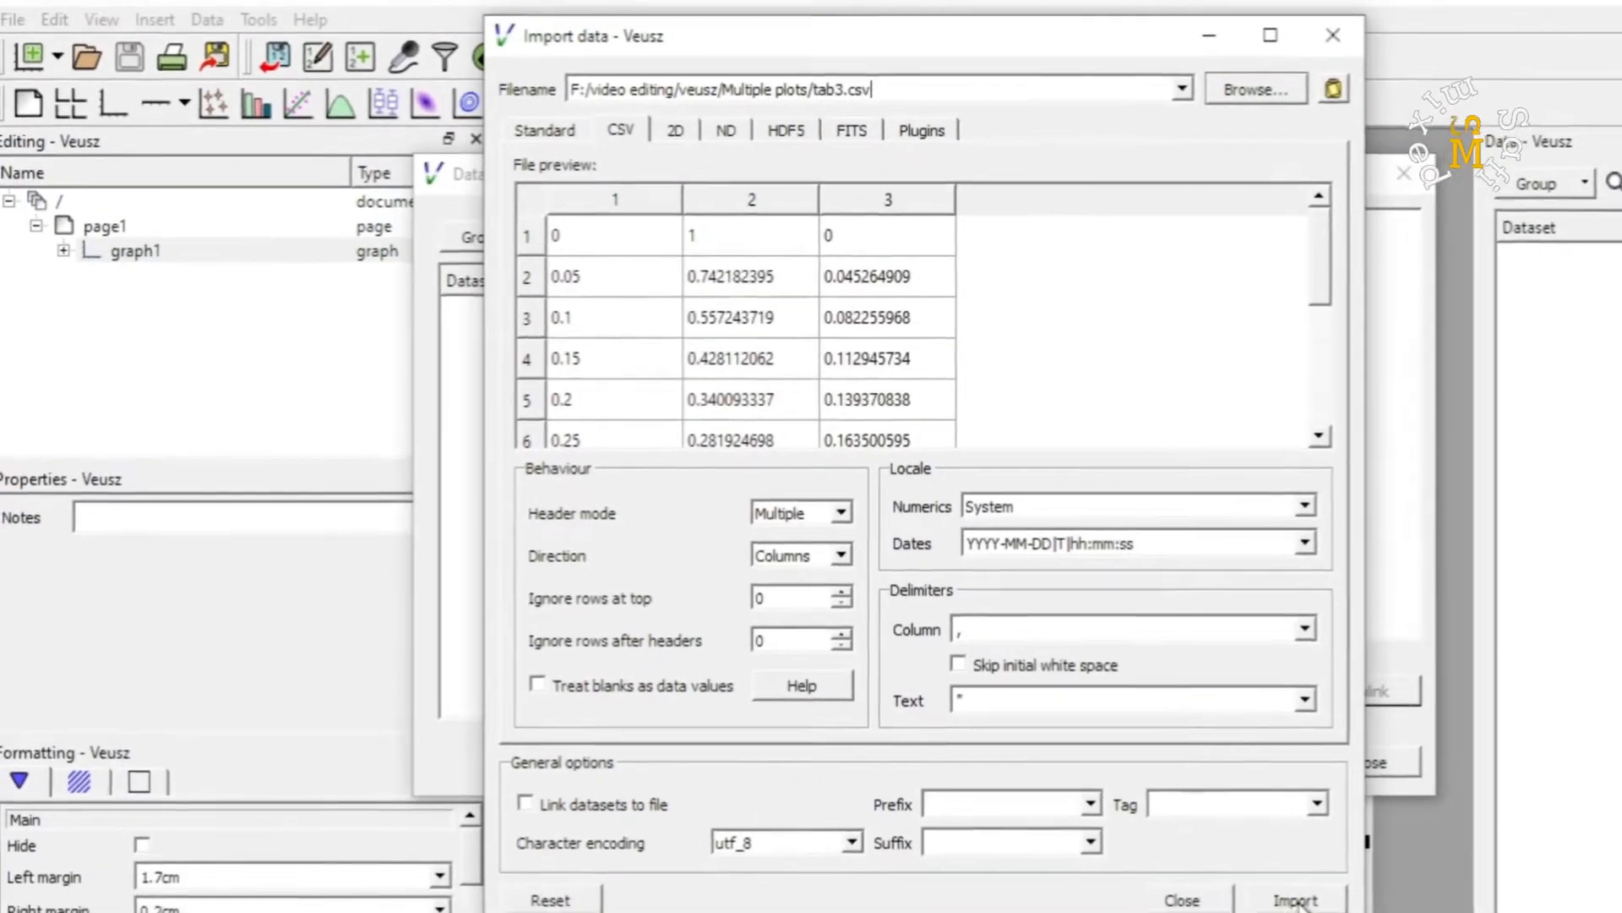
click(1296, 900)
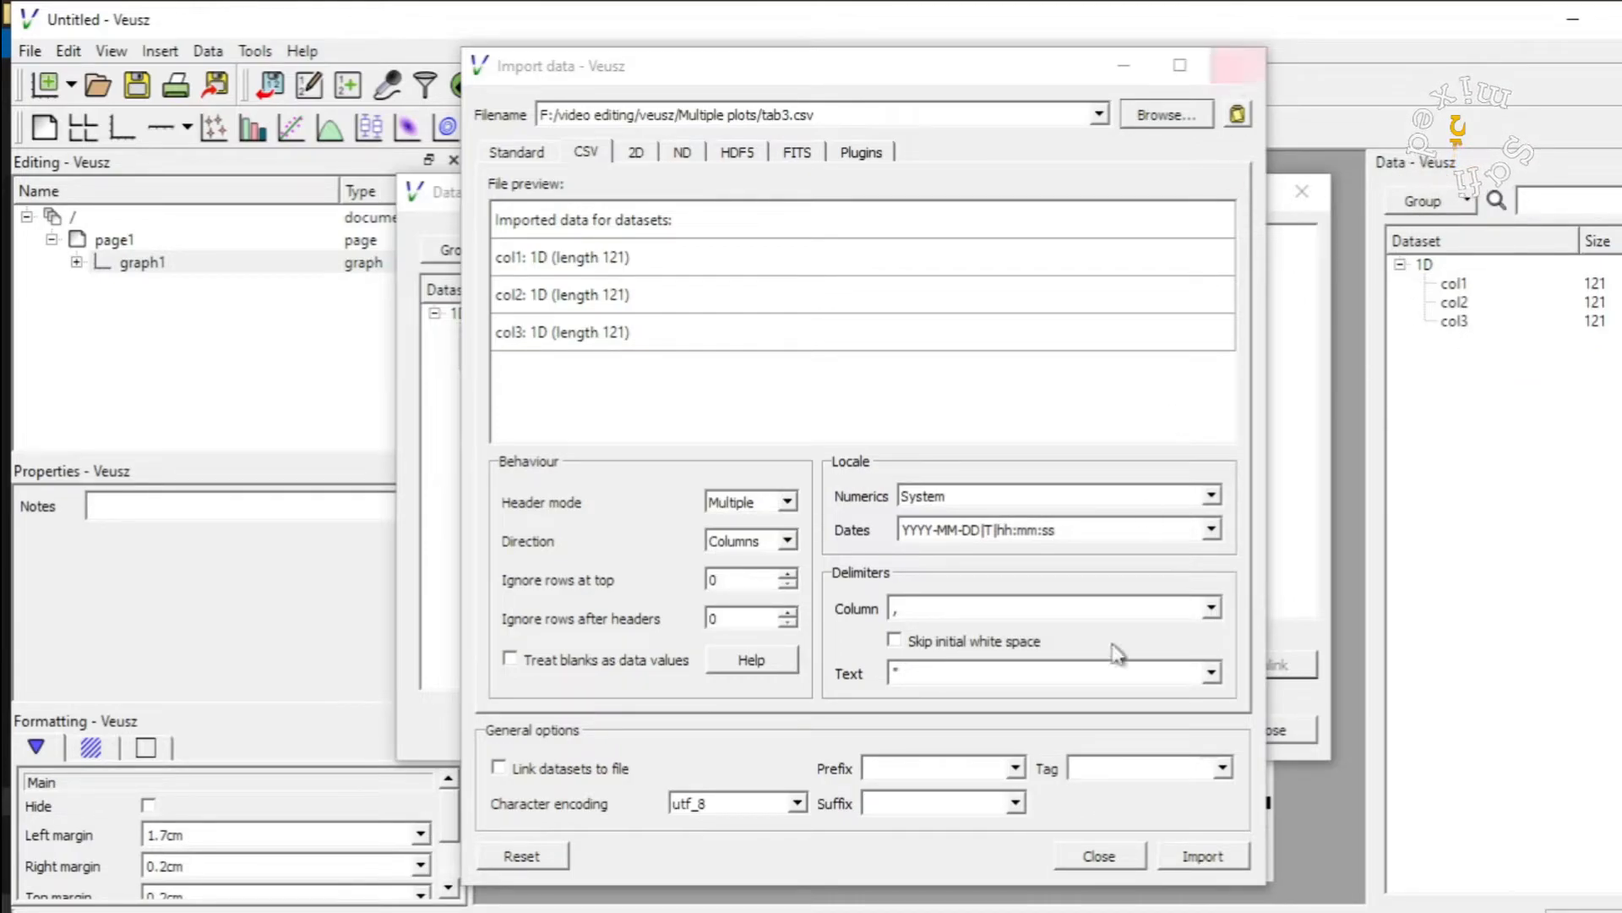
click(1097, 856)
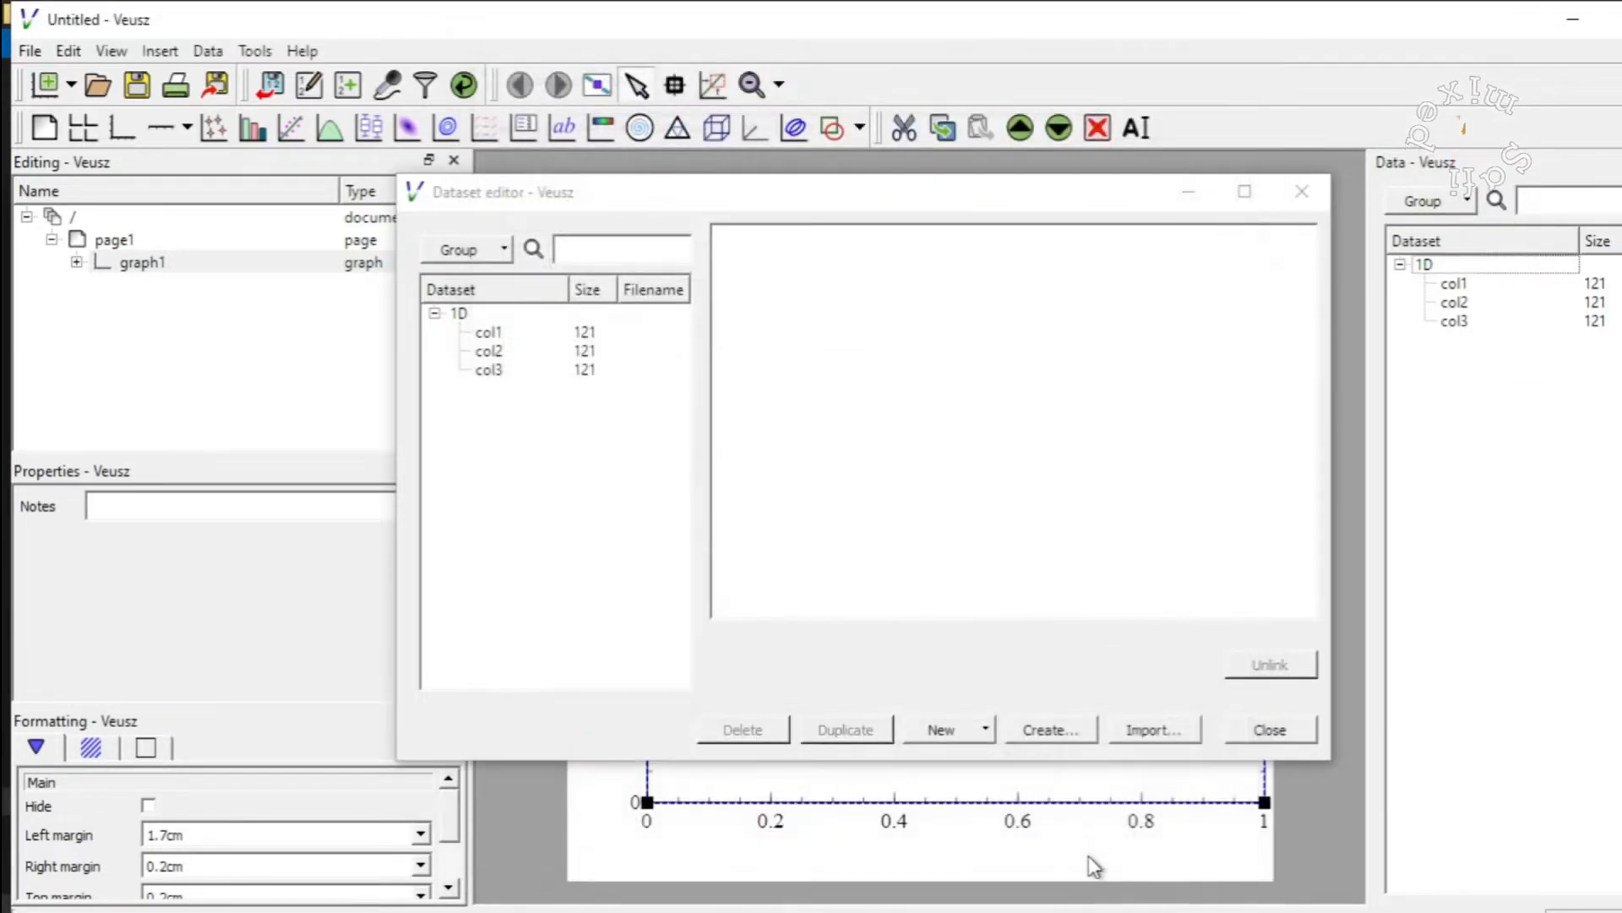
click(1268, 730)
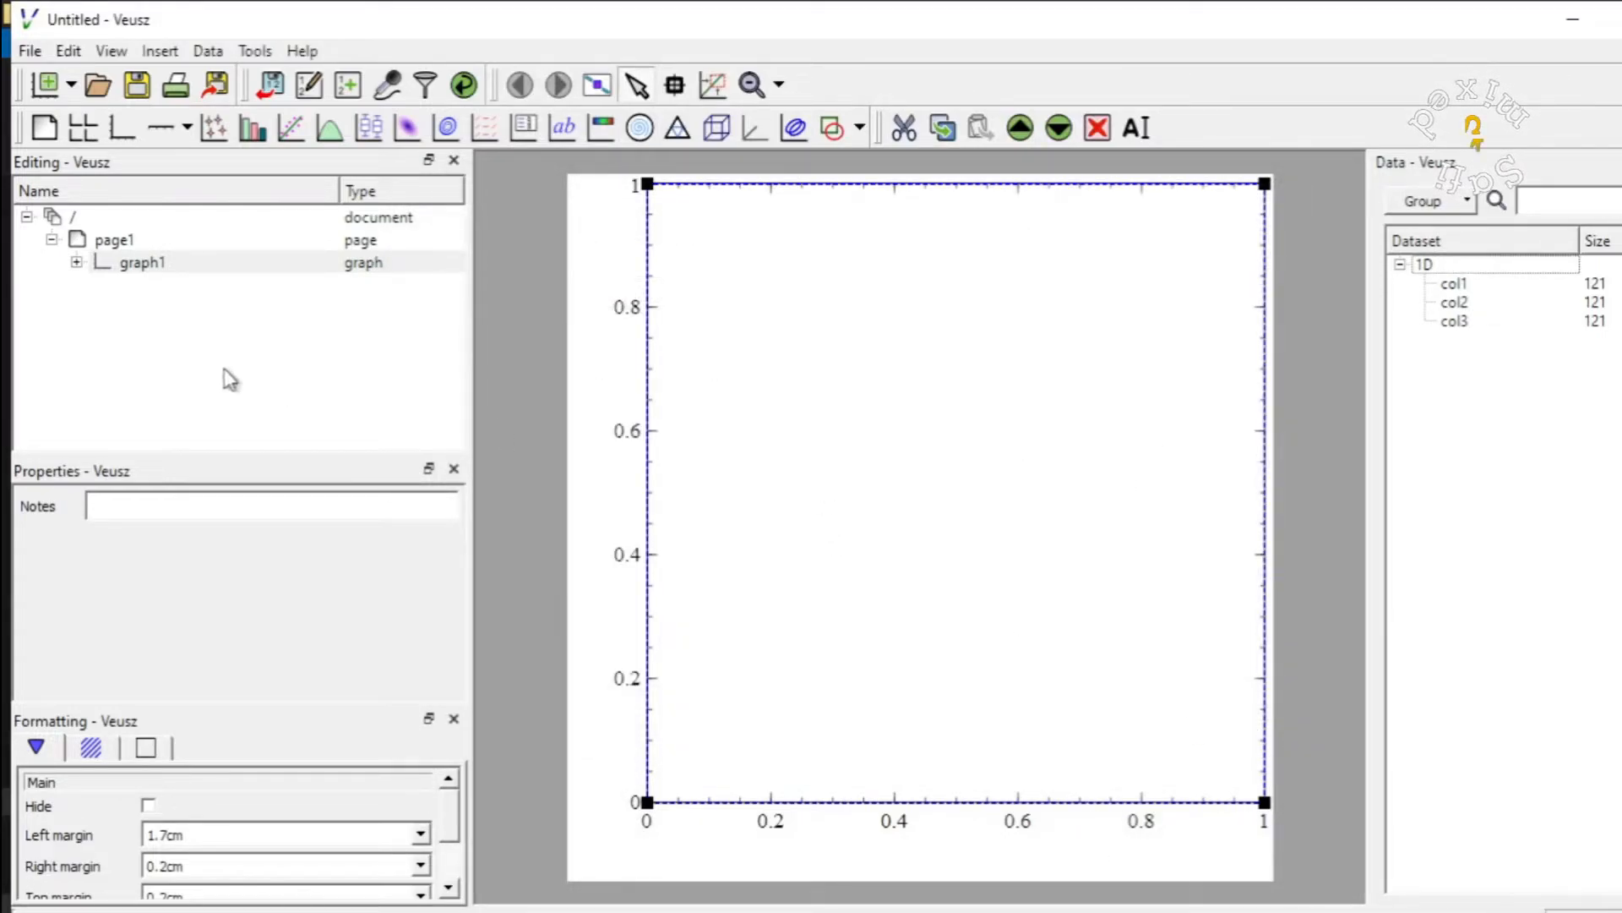
Step: Label the x axis of graph1 "x data" and its y axis "F(x)"
click(77, 263)
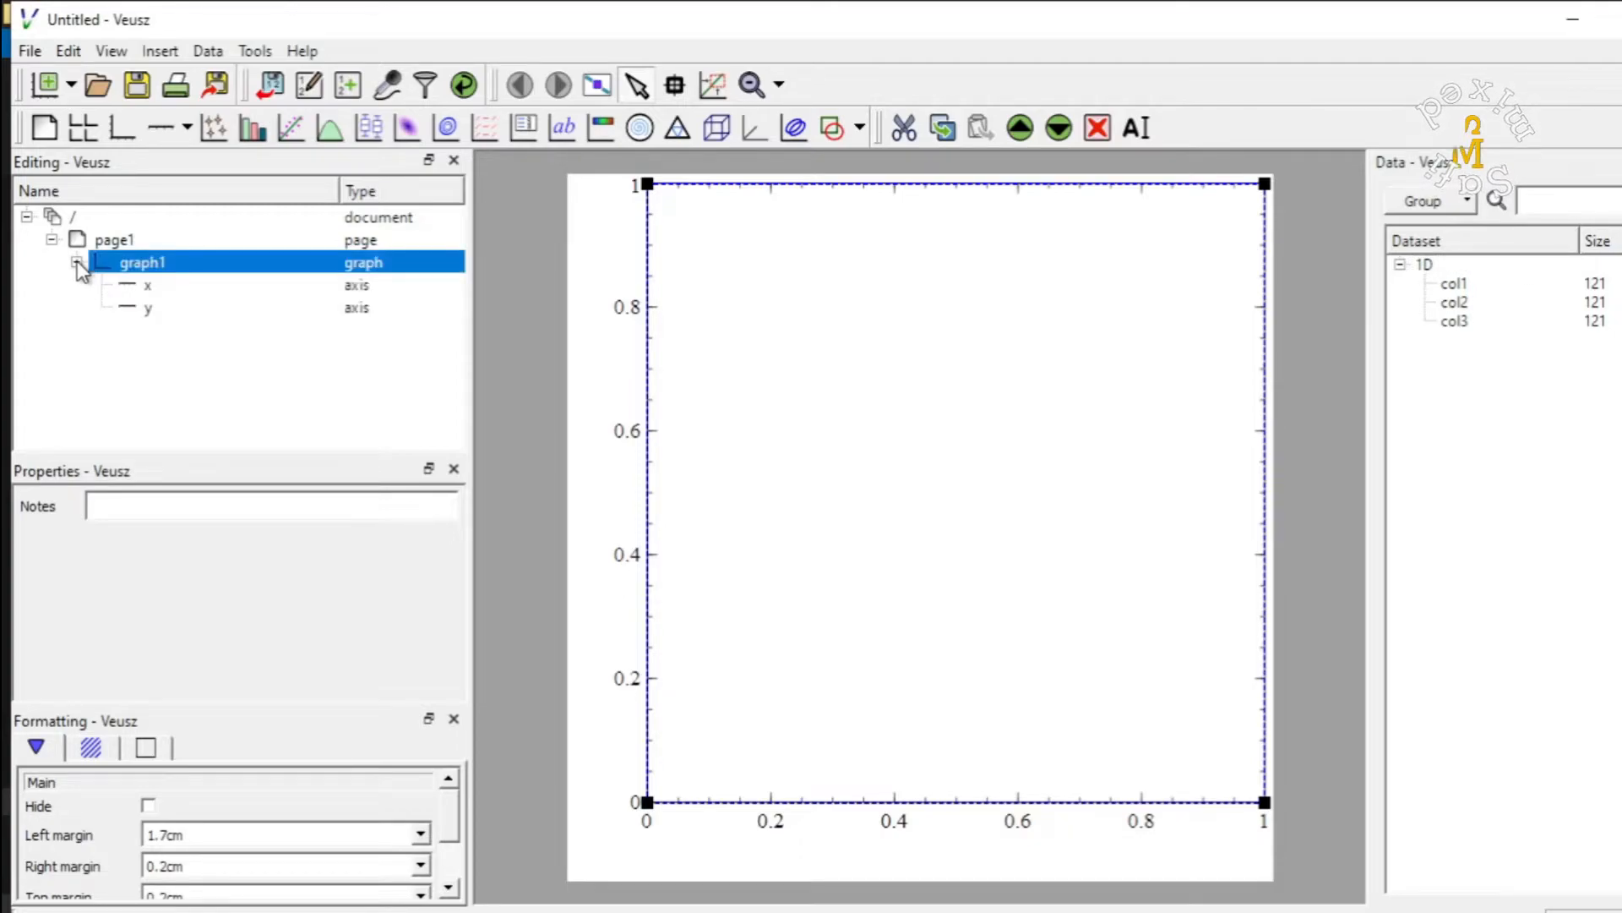
click(157, 291)
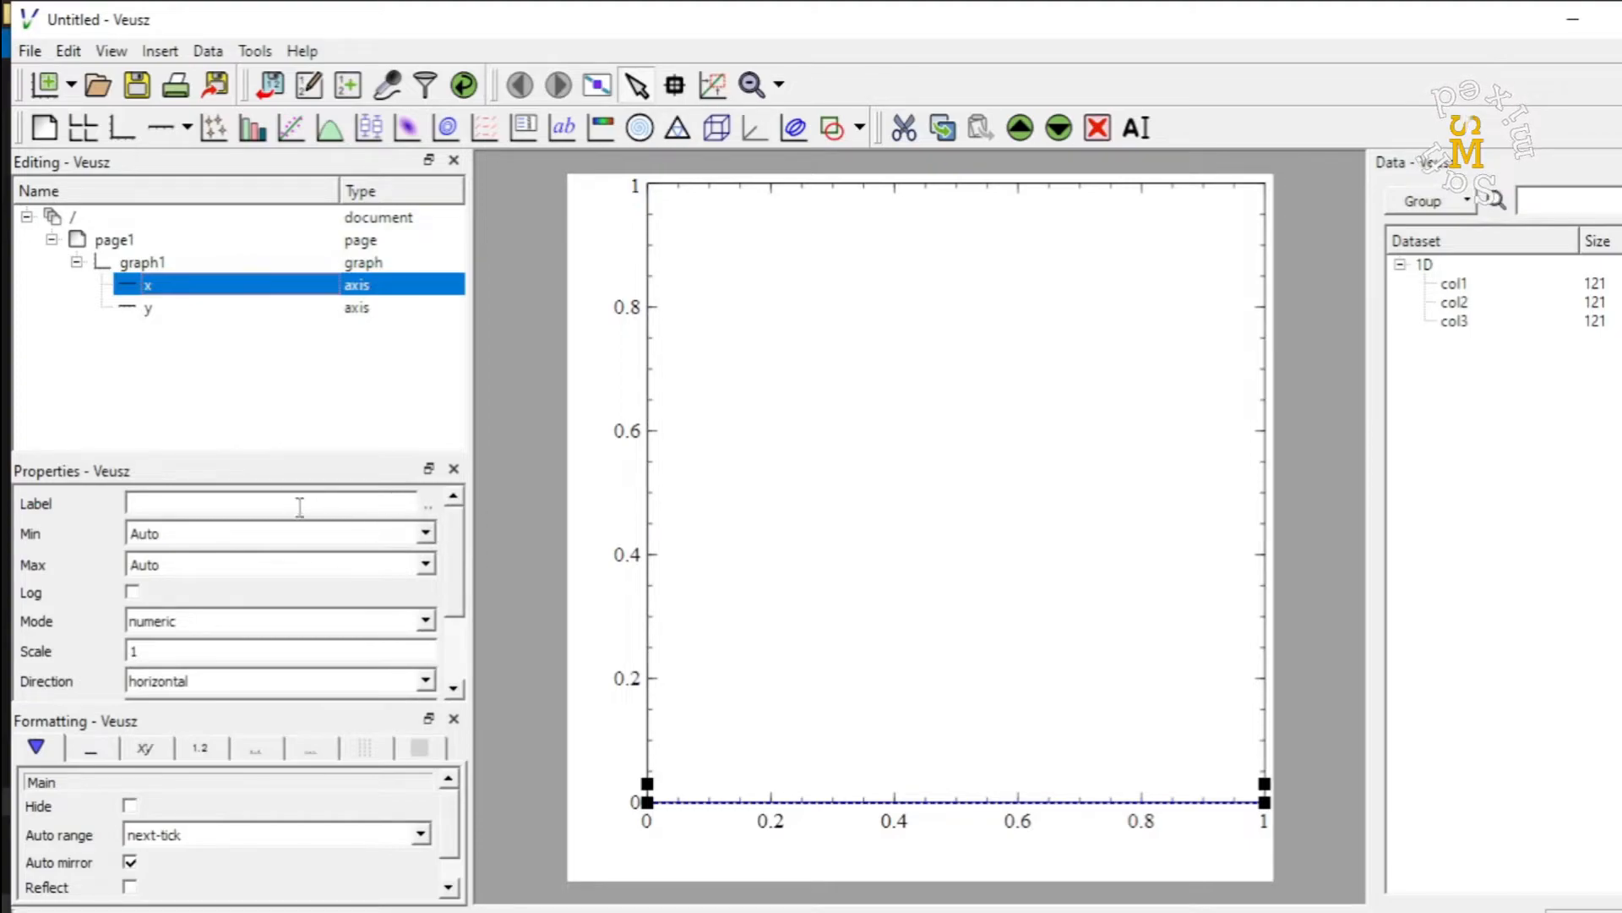
click(270, 505)
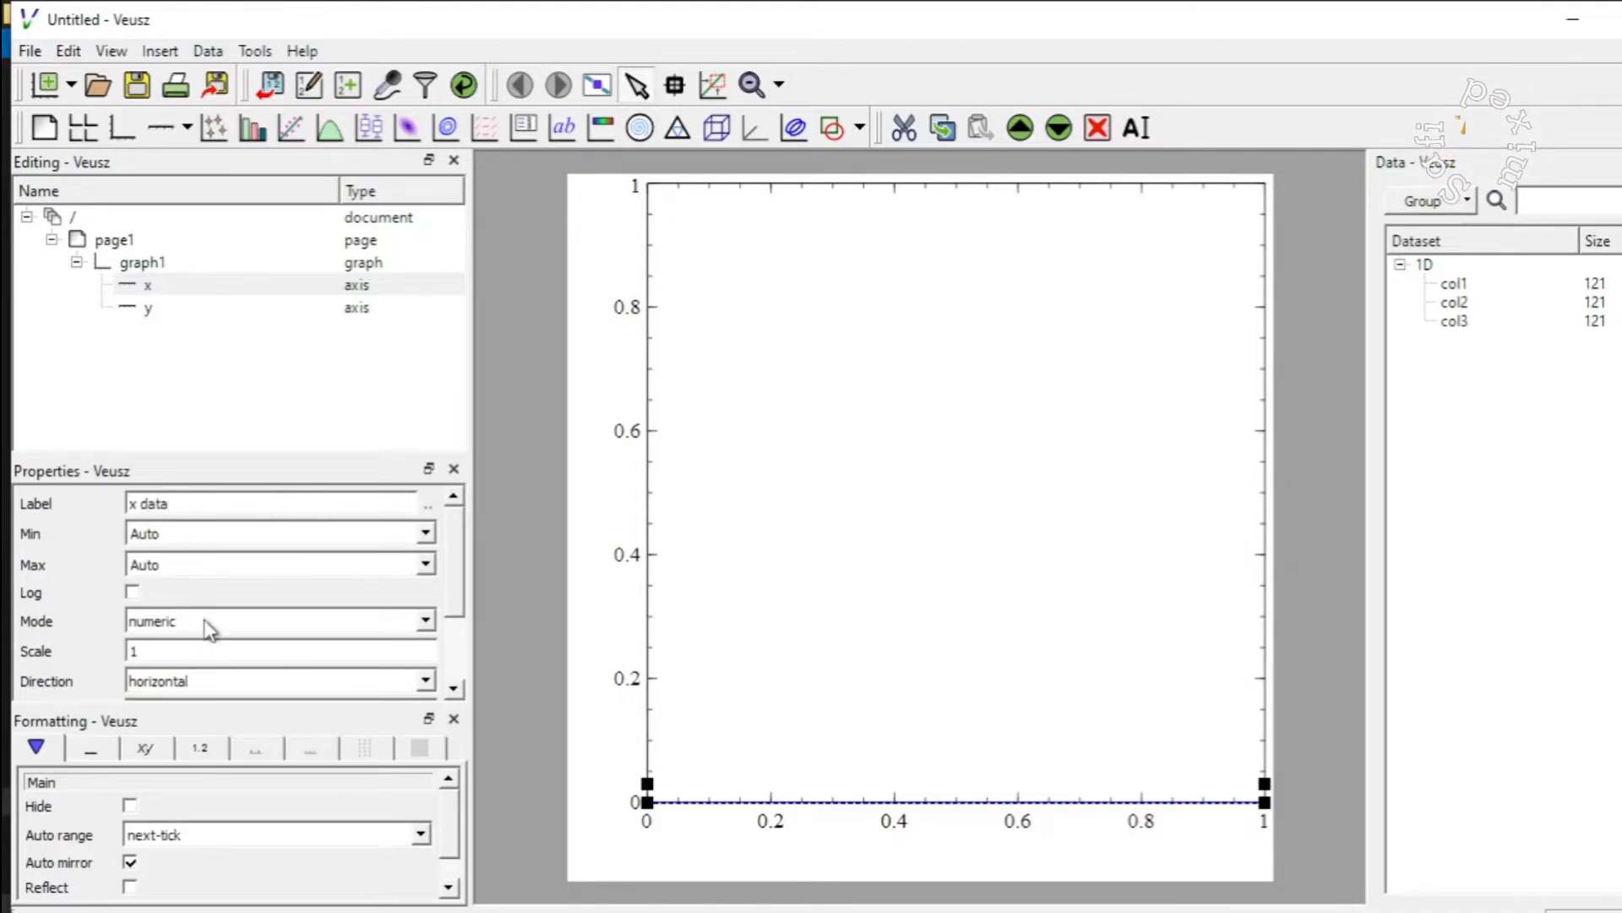
click(154, 311)
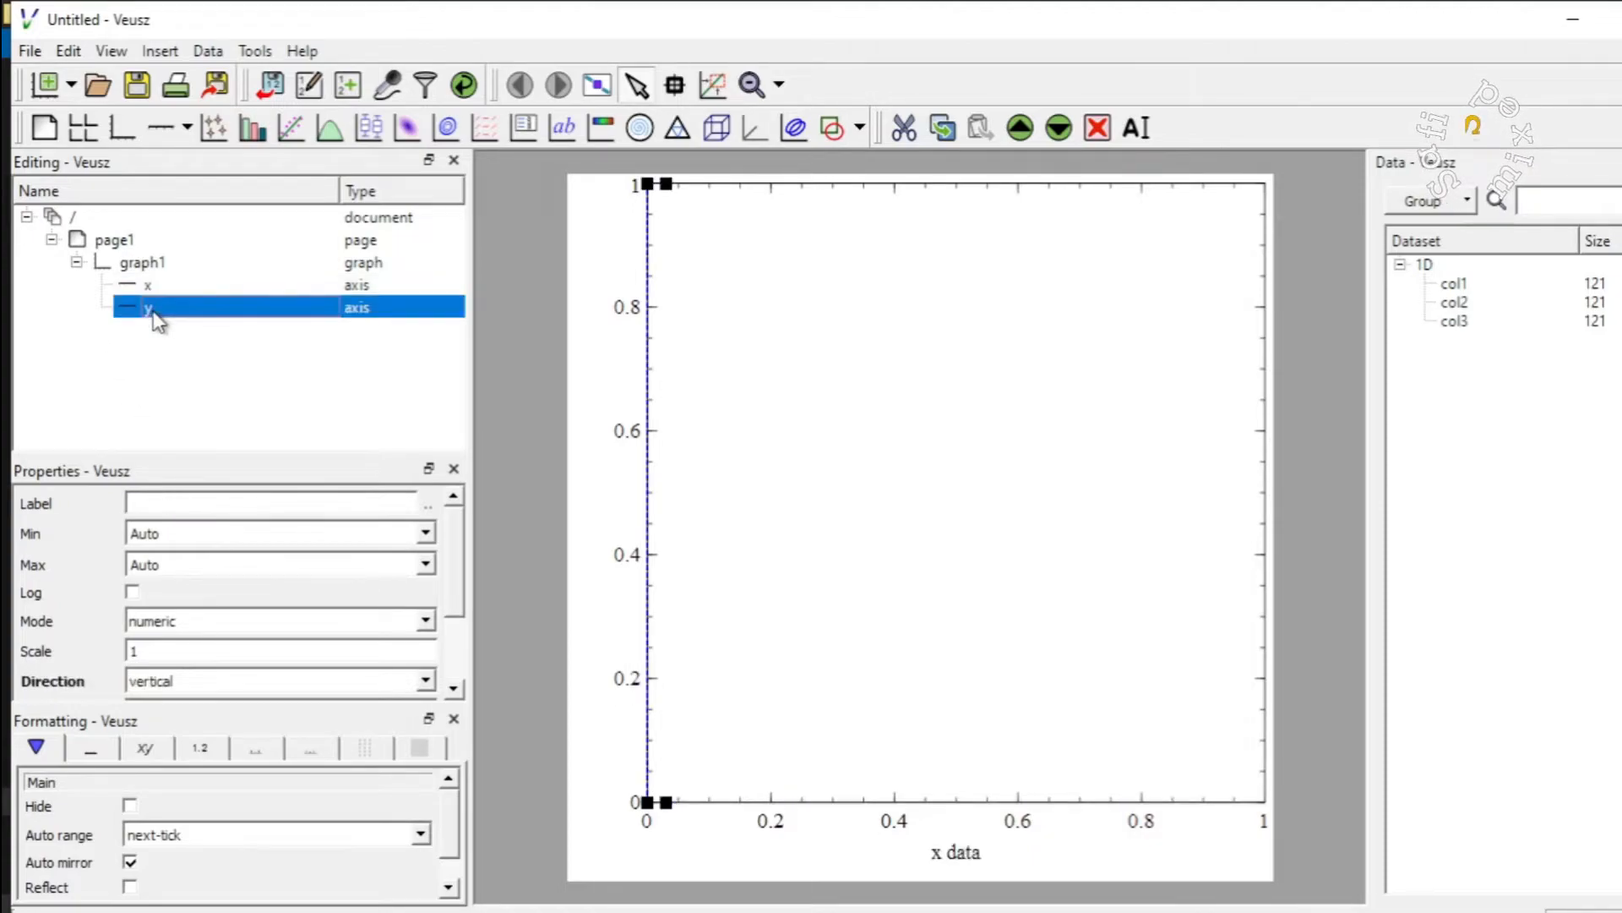
click(195, 506)
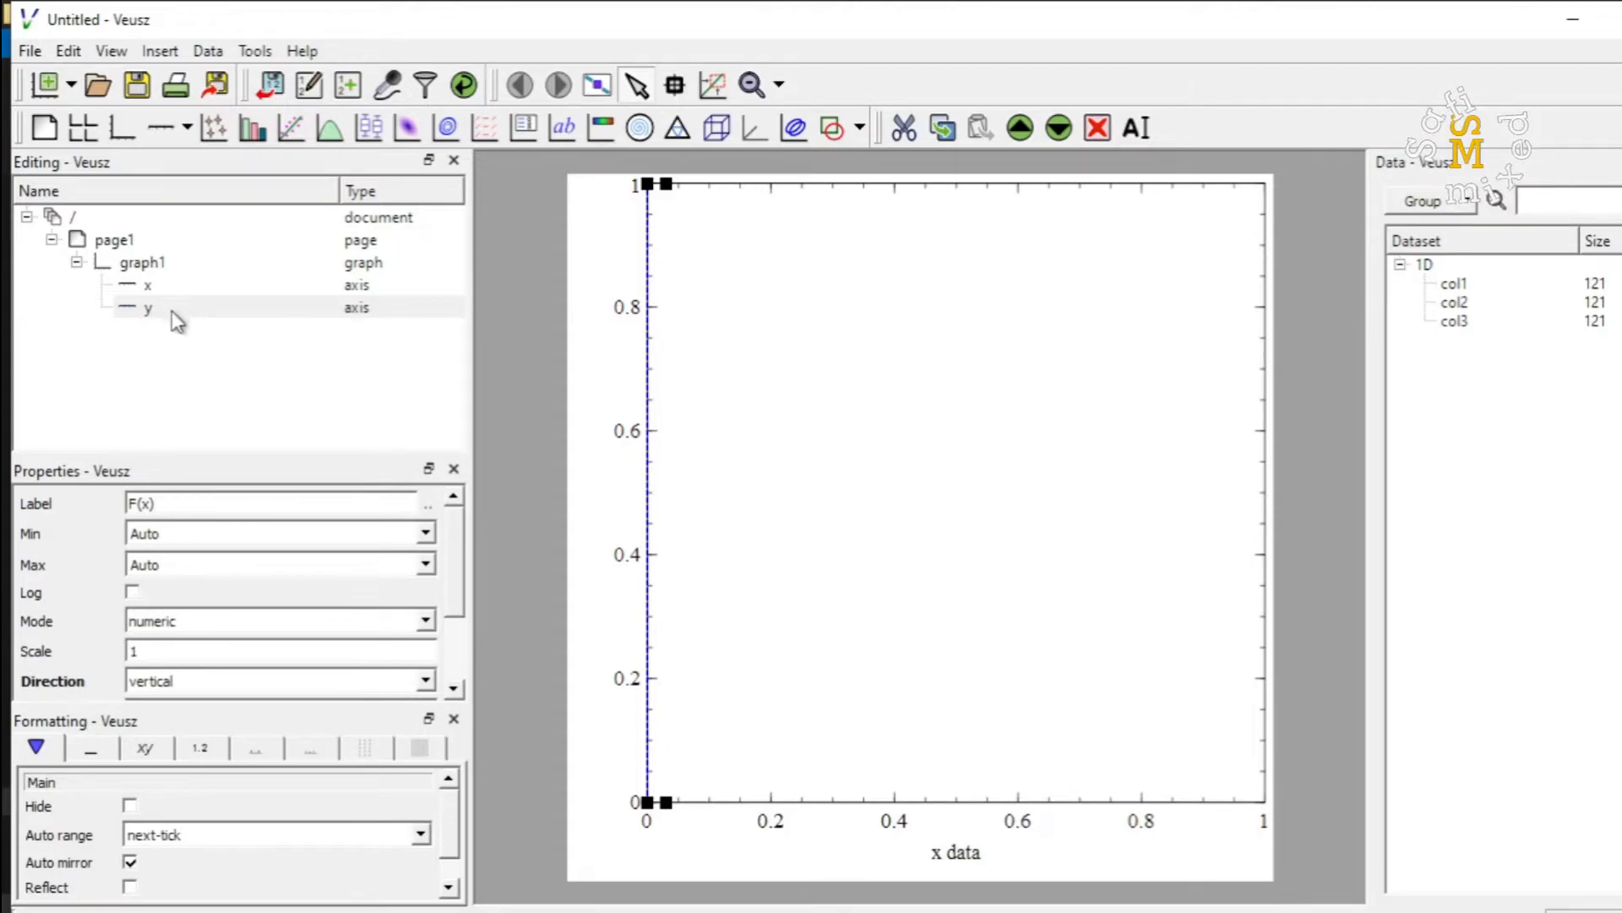
click(155, 374)
Step: Add an xy point plot to graph1 with col1 as its X data and col2 as its Y data
click(126, 267)
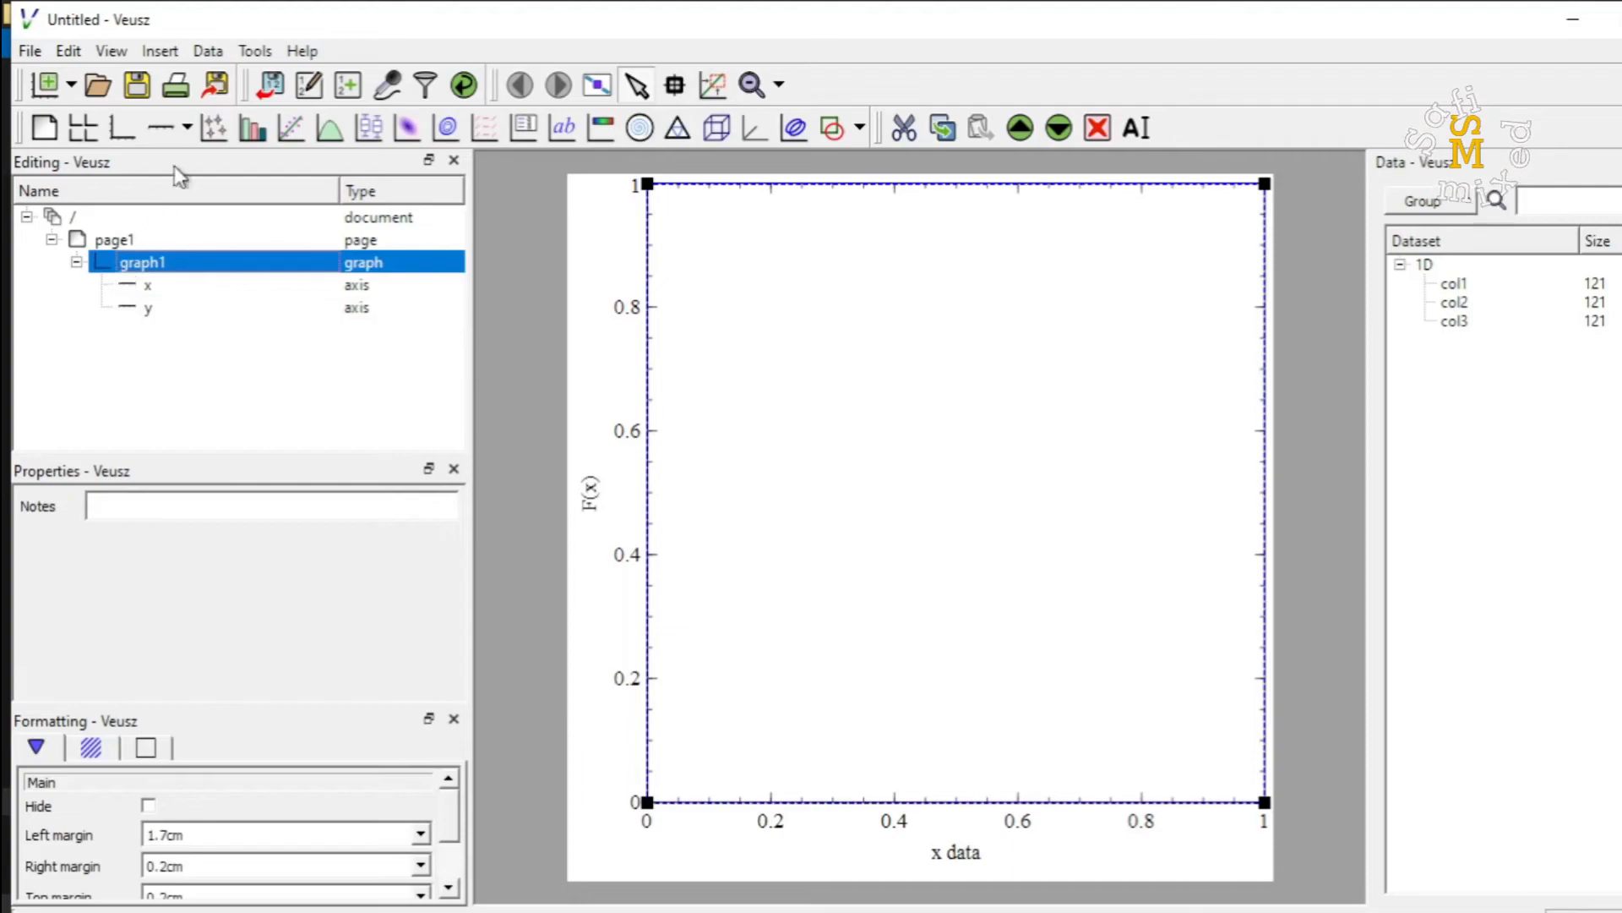
click(214, 131)
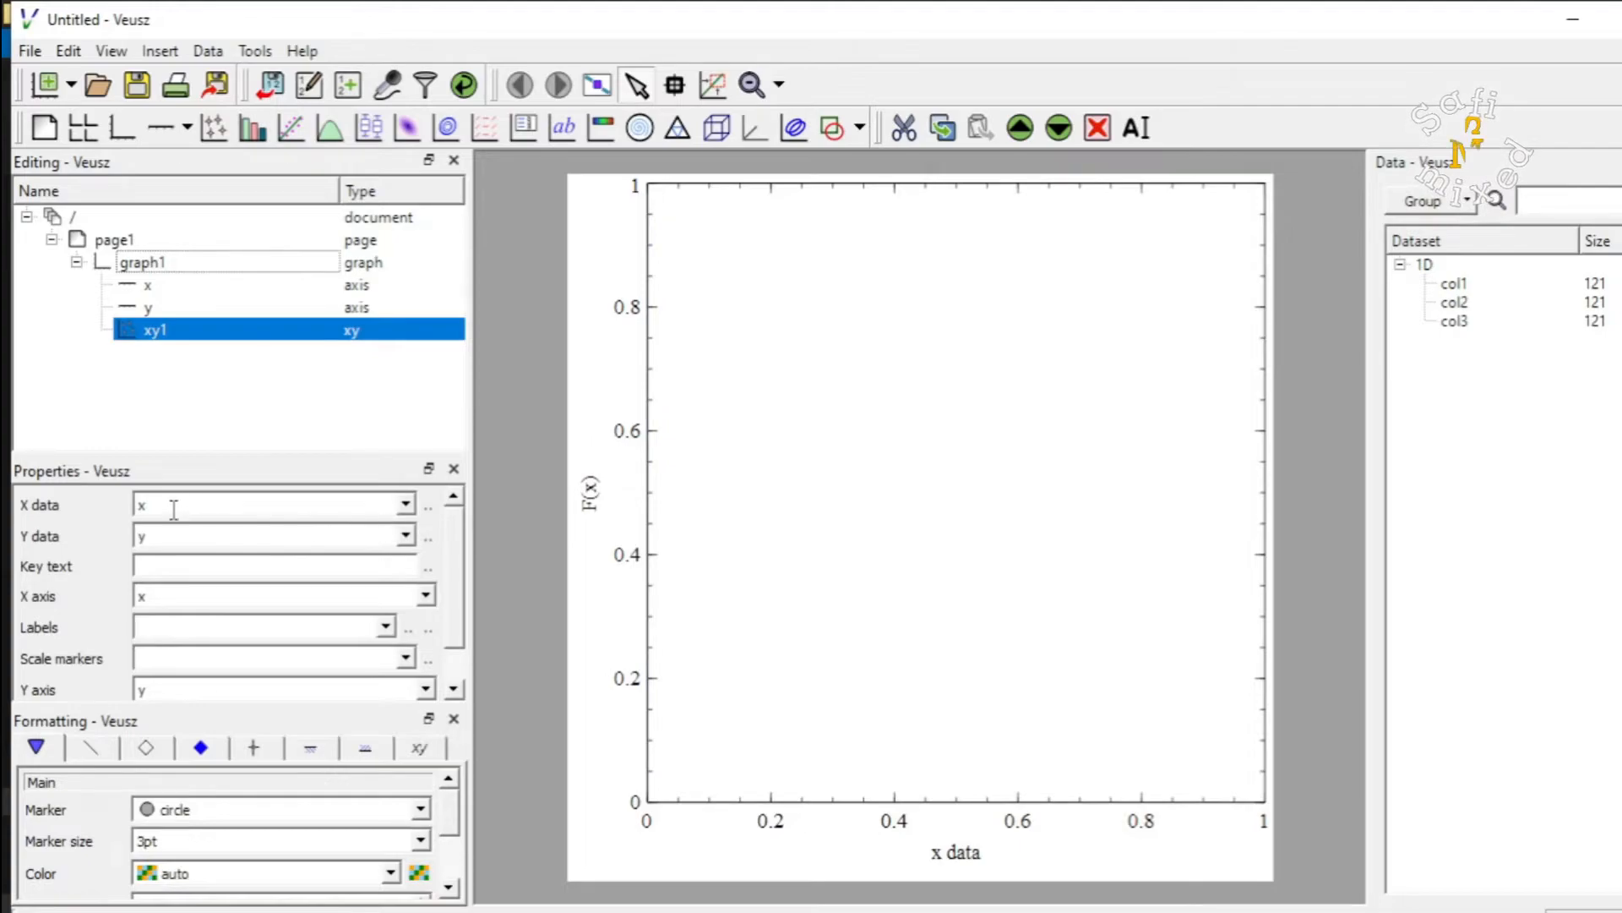
click(403, 506)
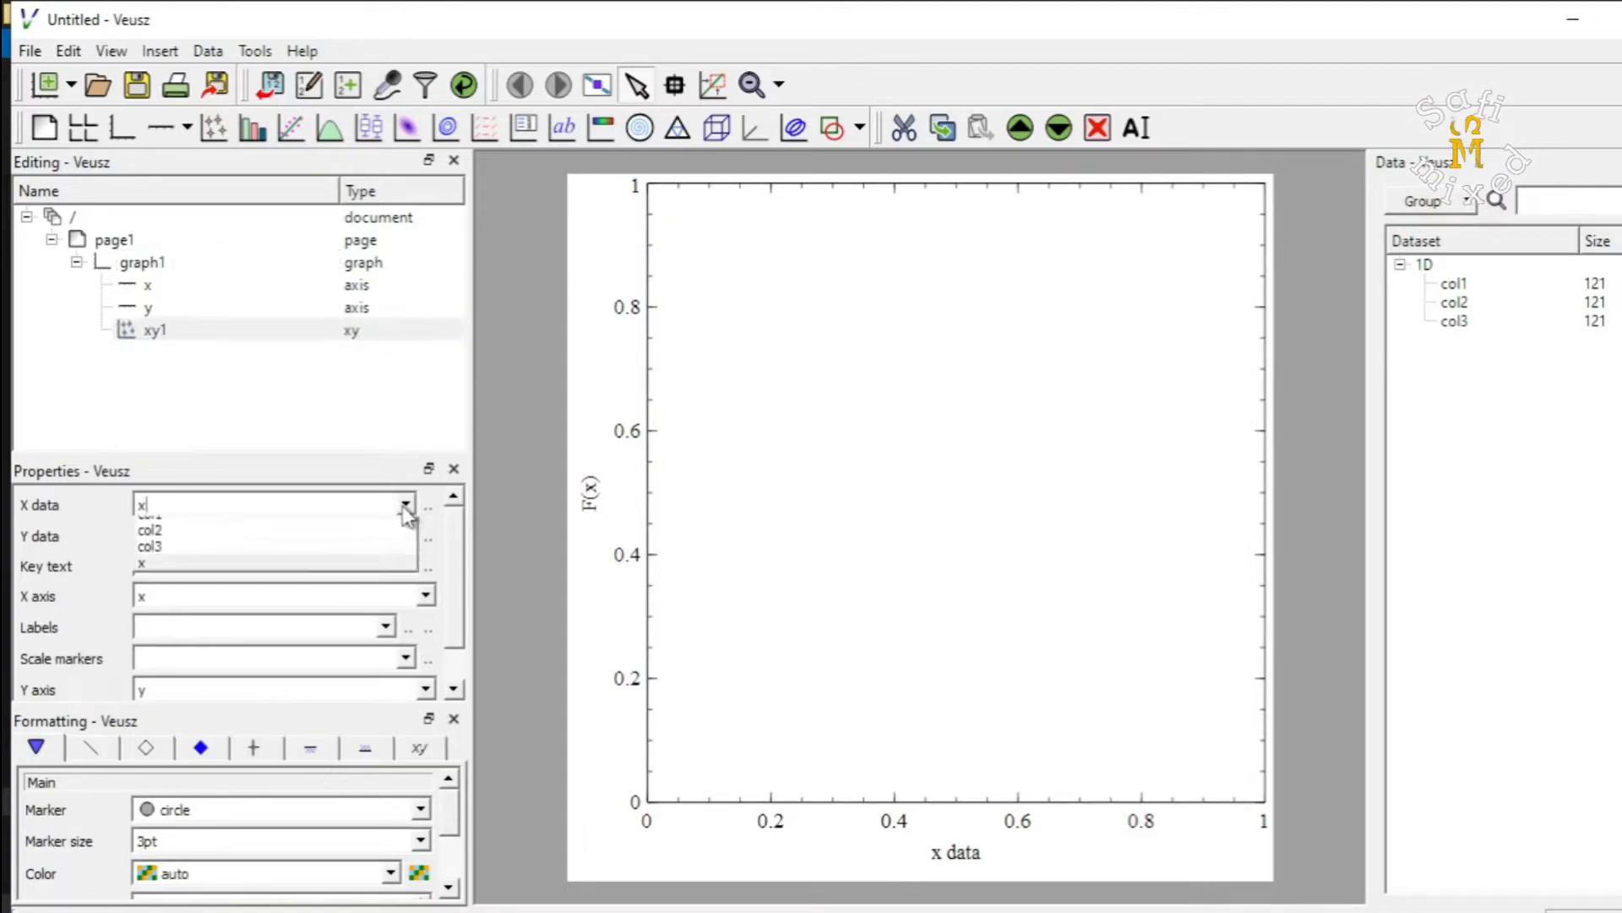
click(243, 528)
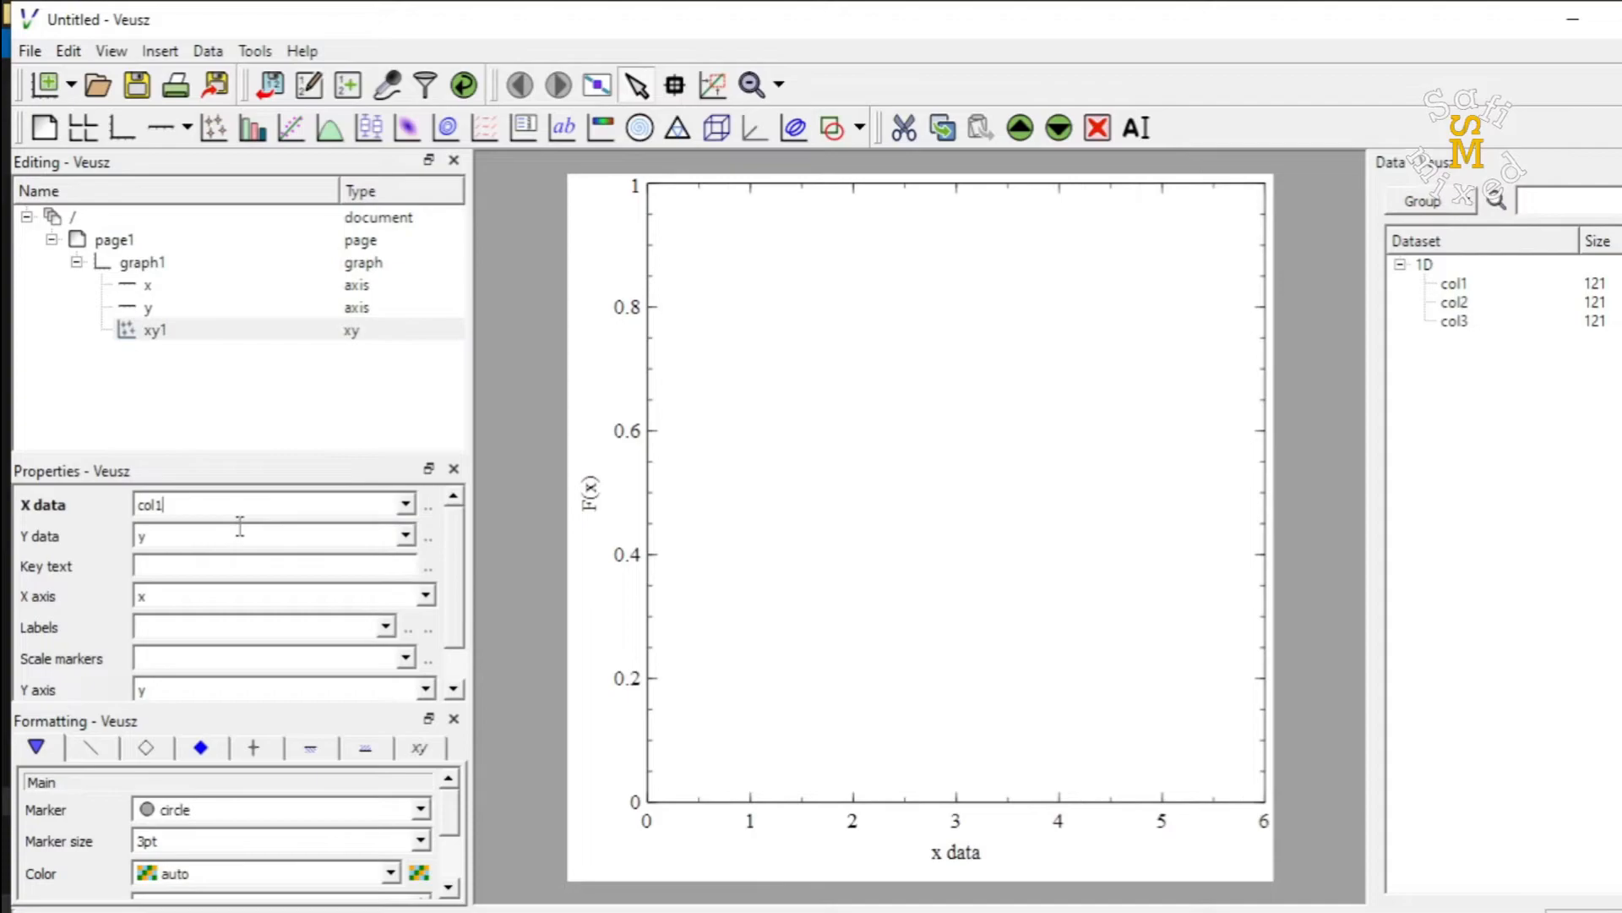
click(405, 538)
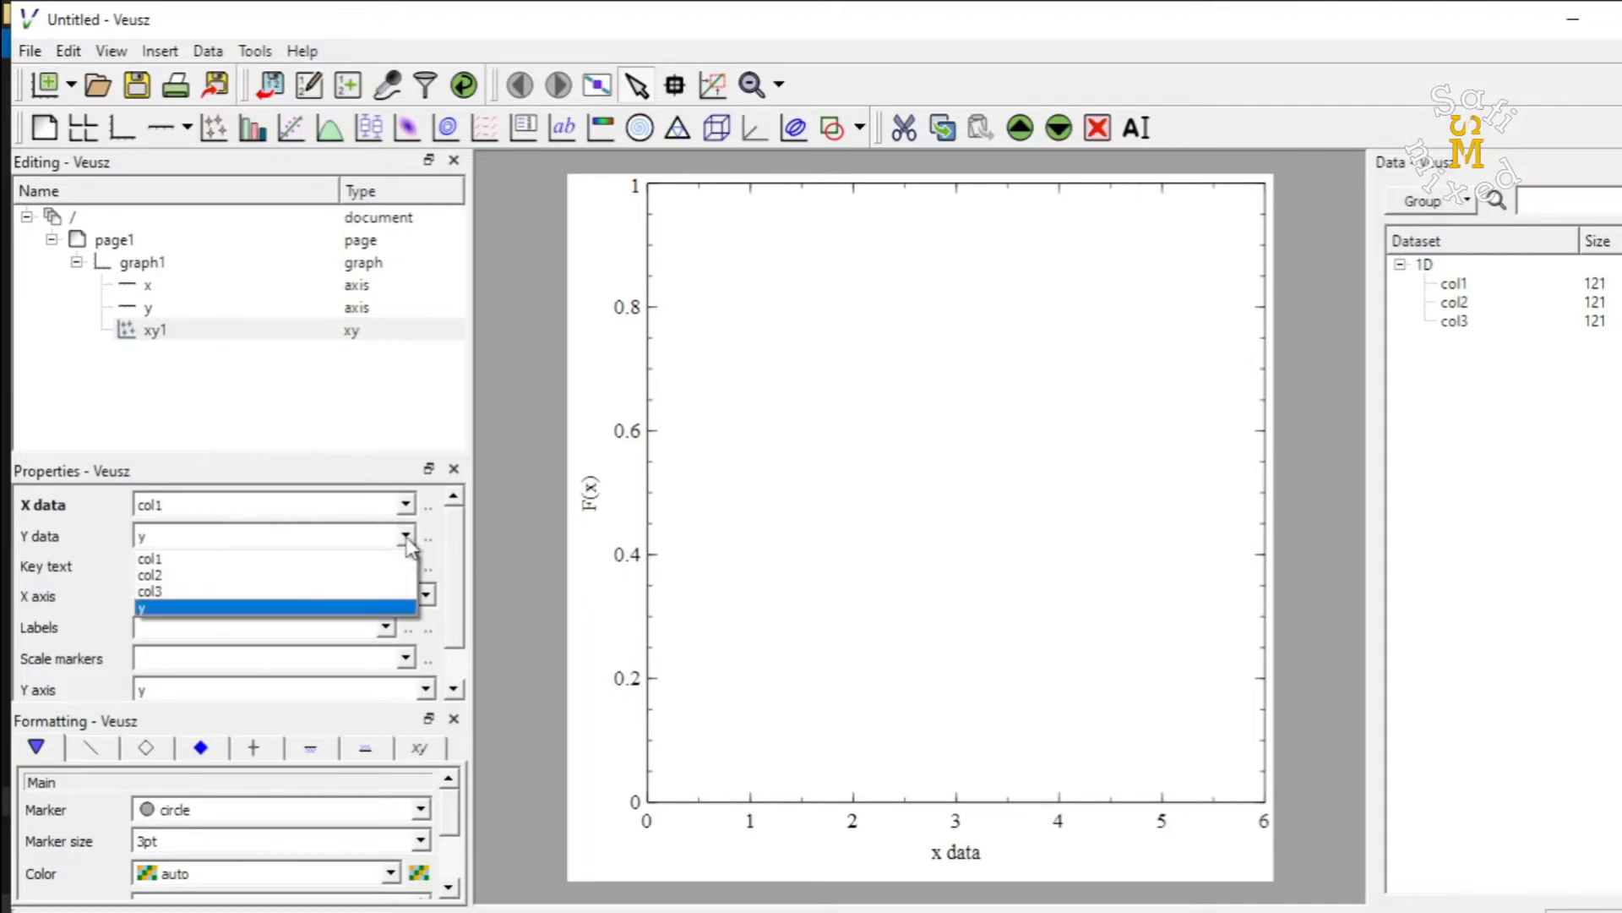
click(253, 576)
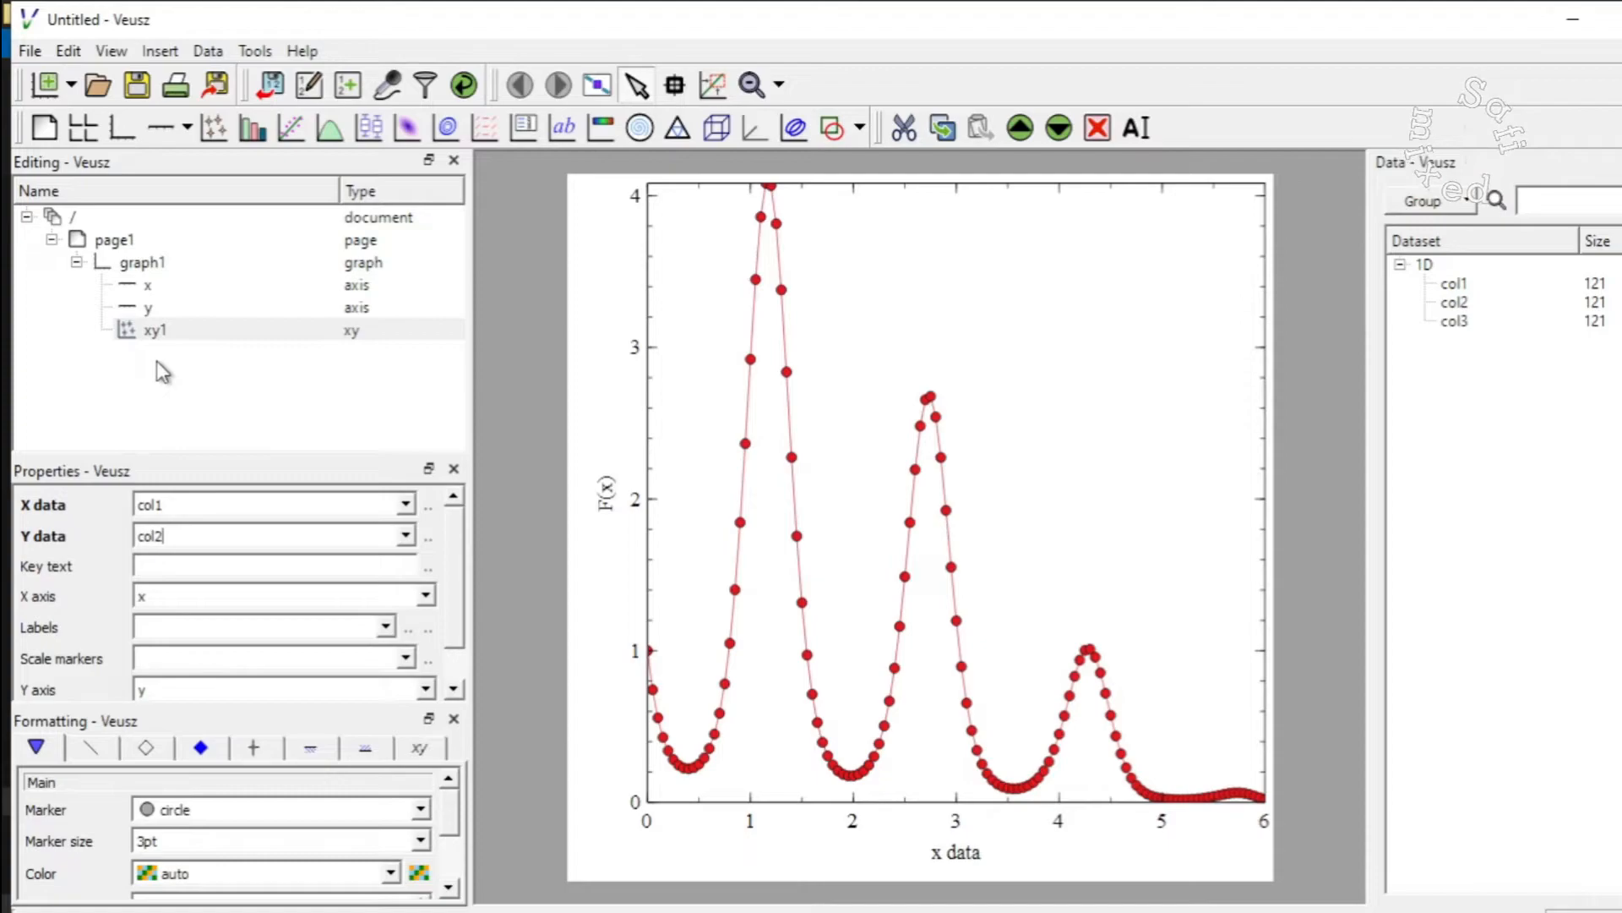
Step: Add a second xy point plot to graph1 with col1 as its X data and col3 as its Y data
click(214, 130)
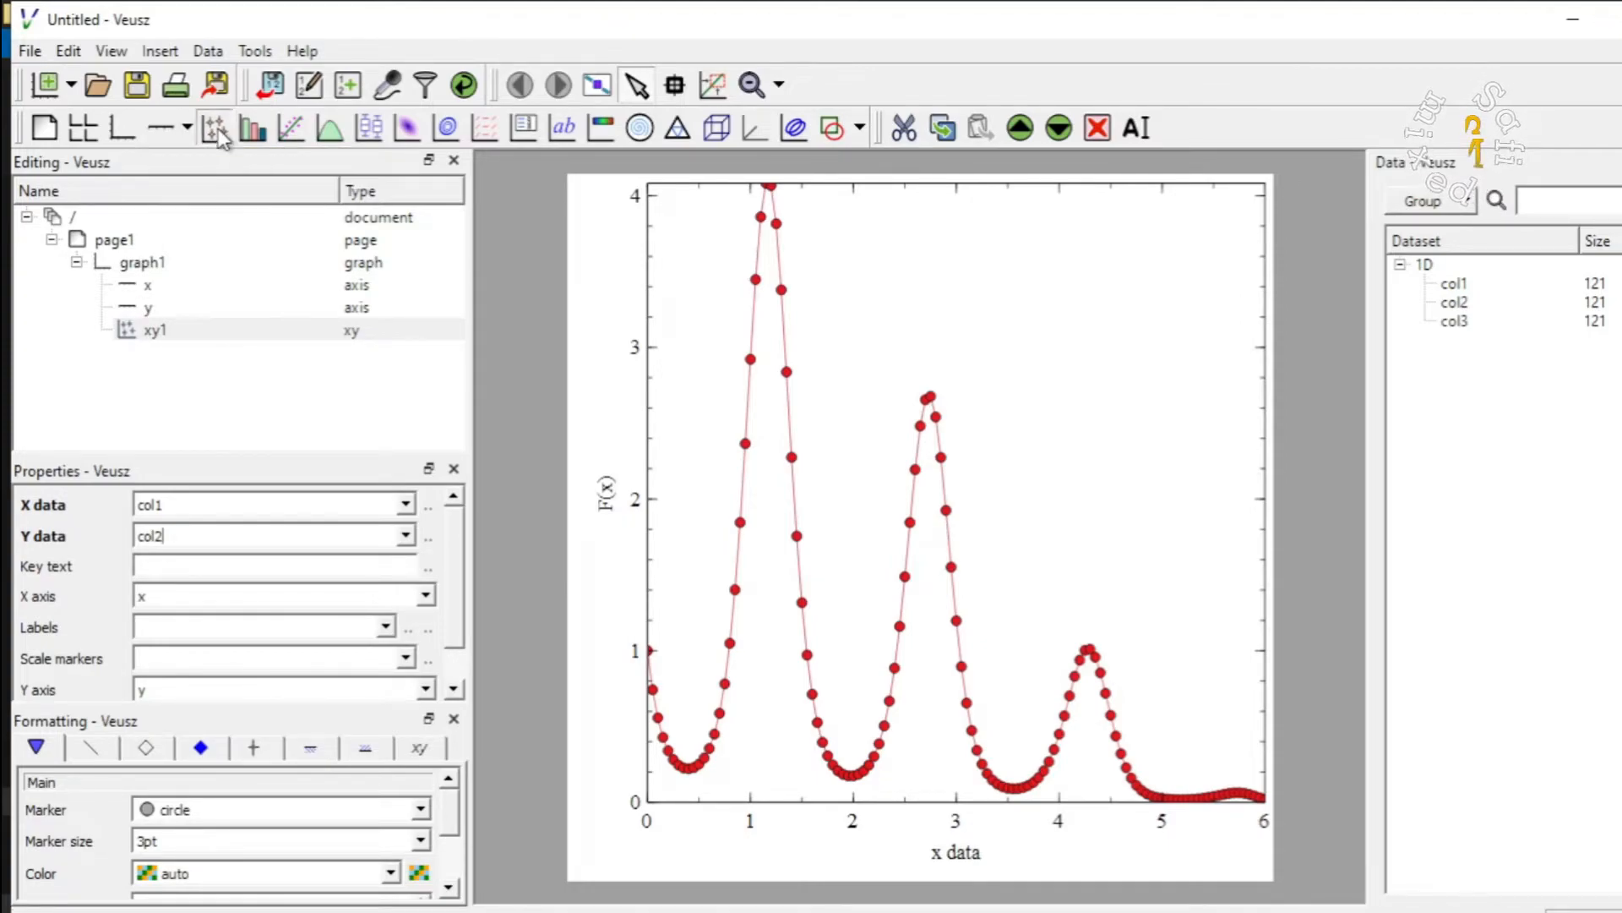
click(407, 504)
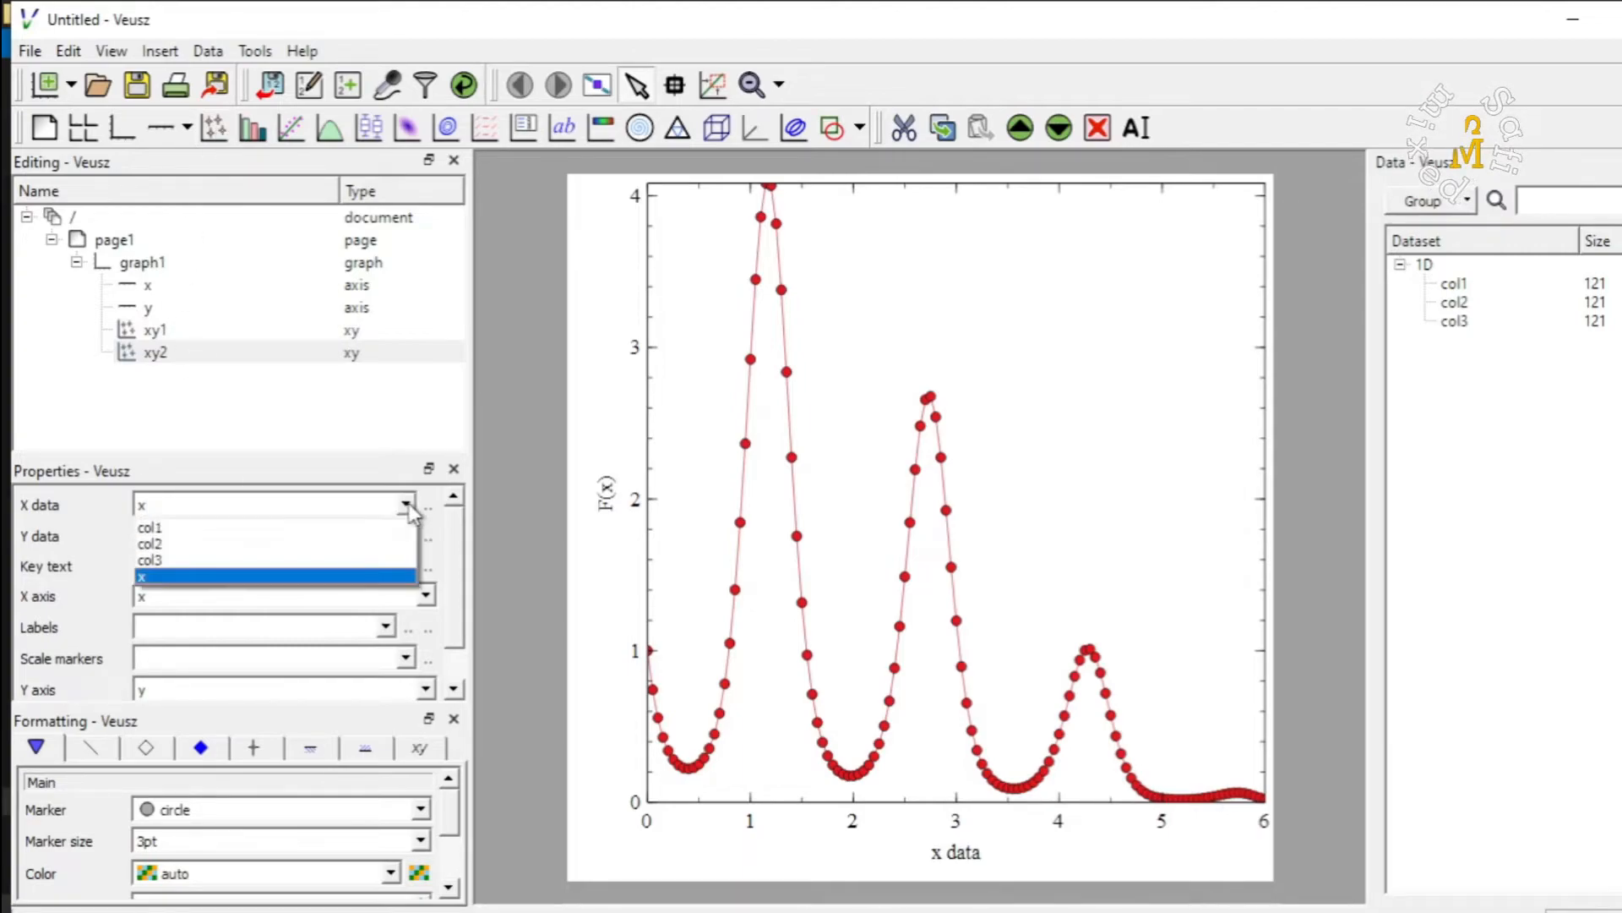
click(247, 528)
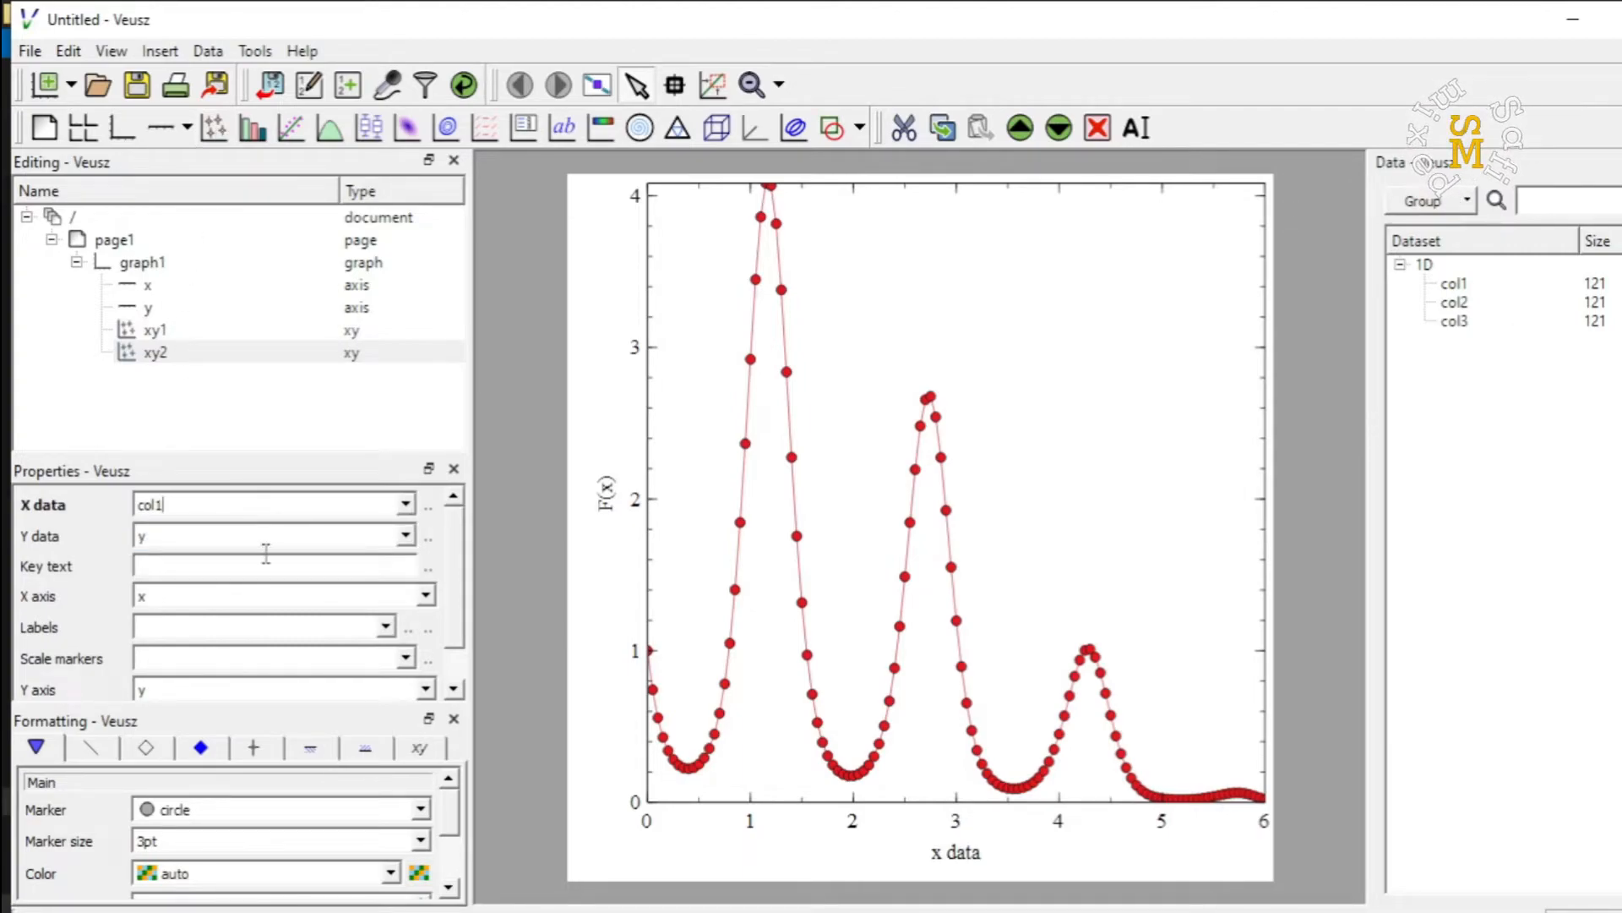
click(407, 539)
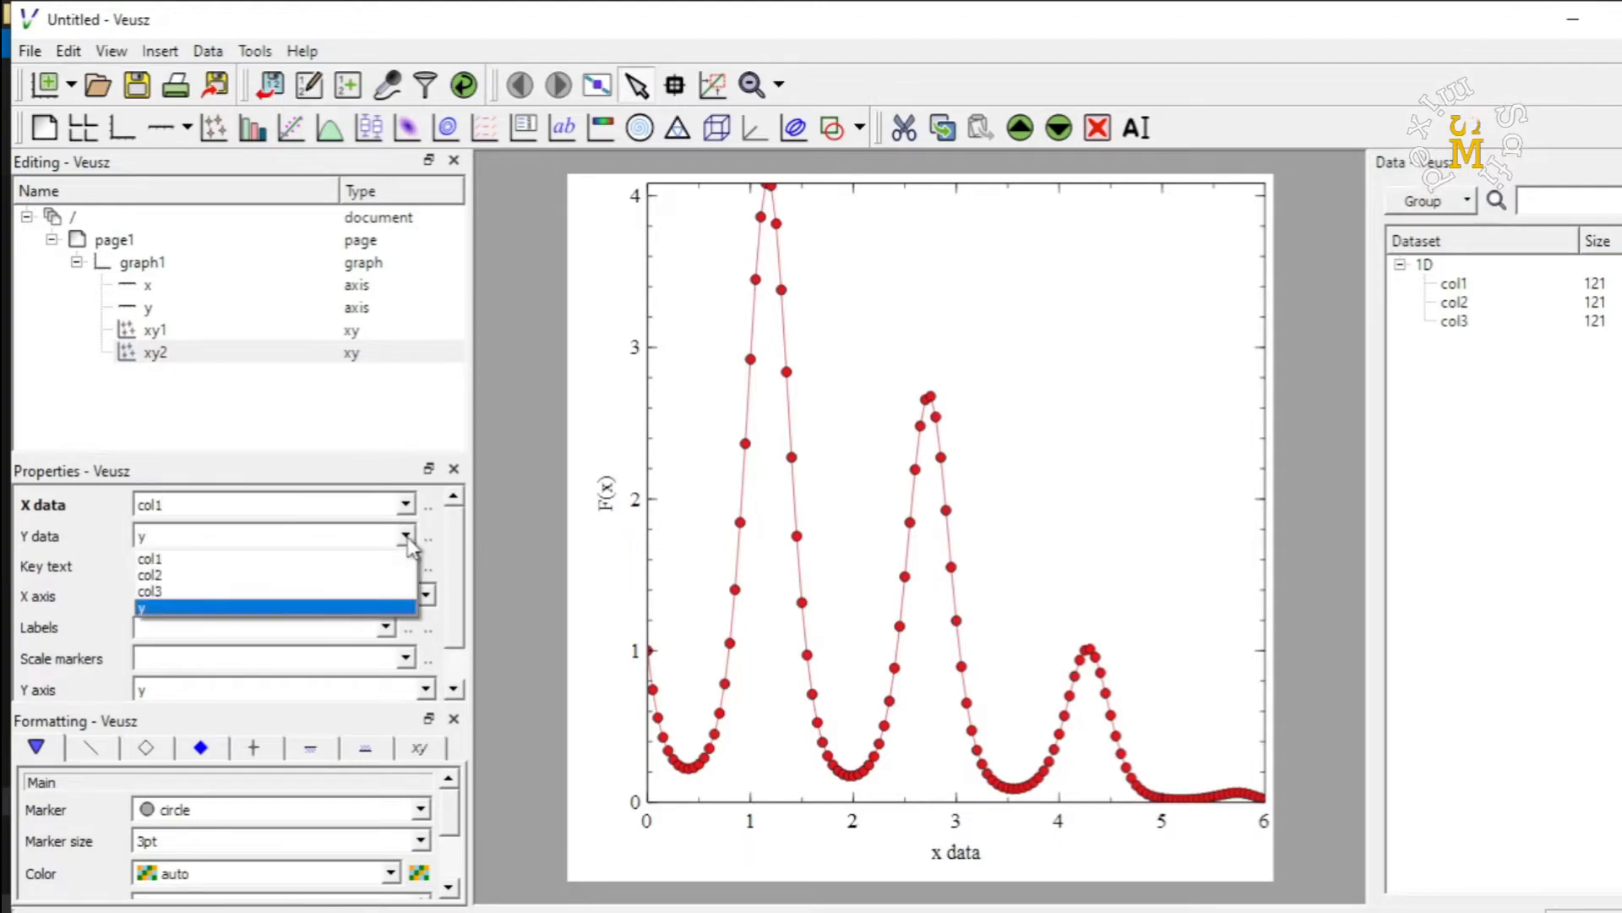
click(267, 593)
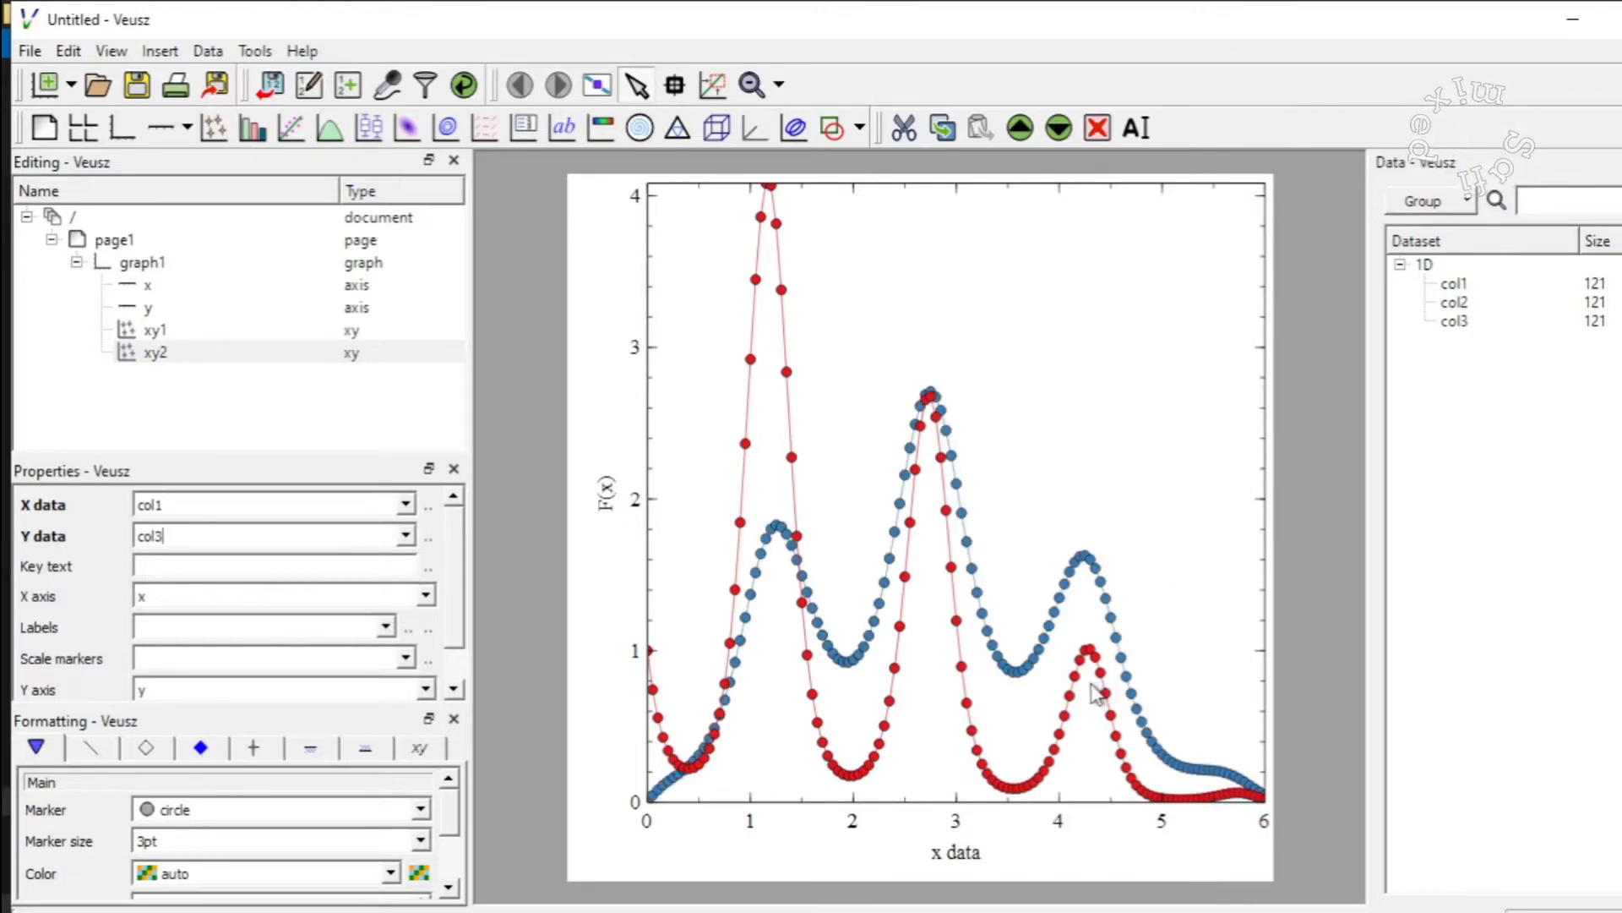
Step: Set the marker of the xy2 plot to none and its plot line width to 5pt
click(421, 811)
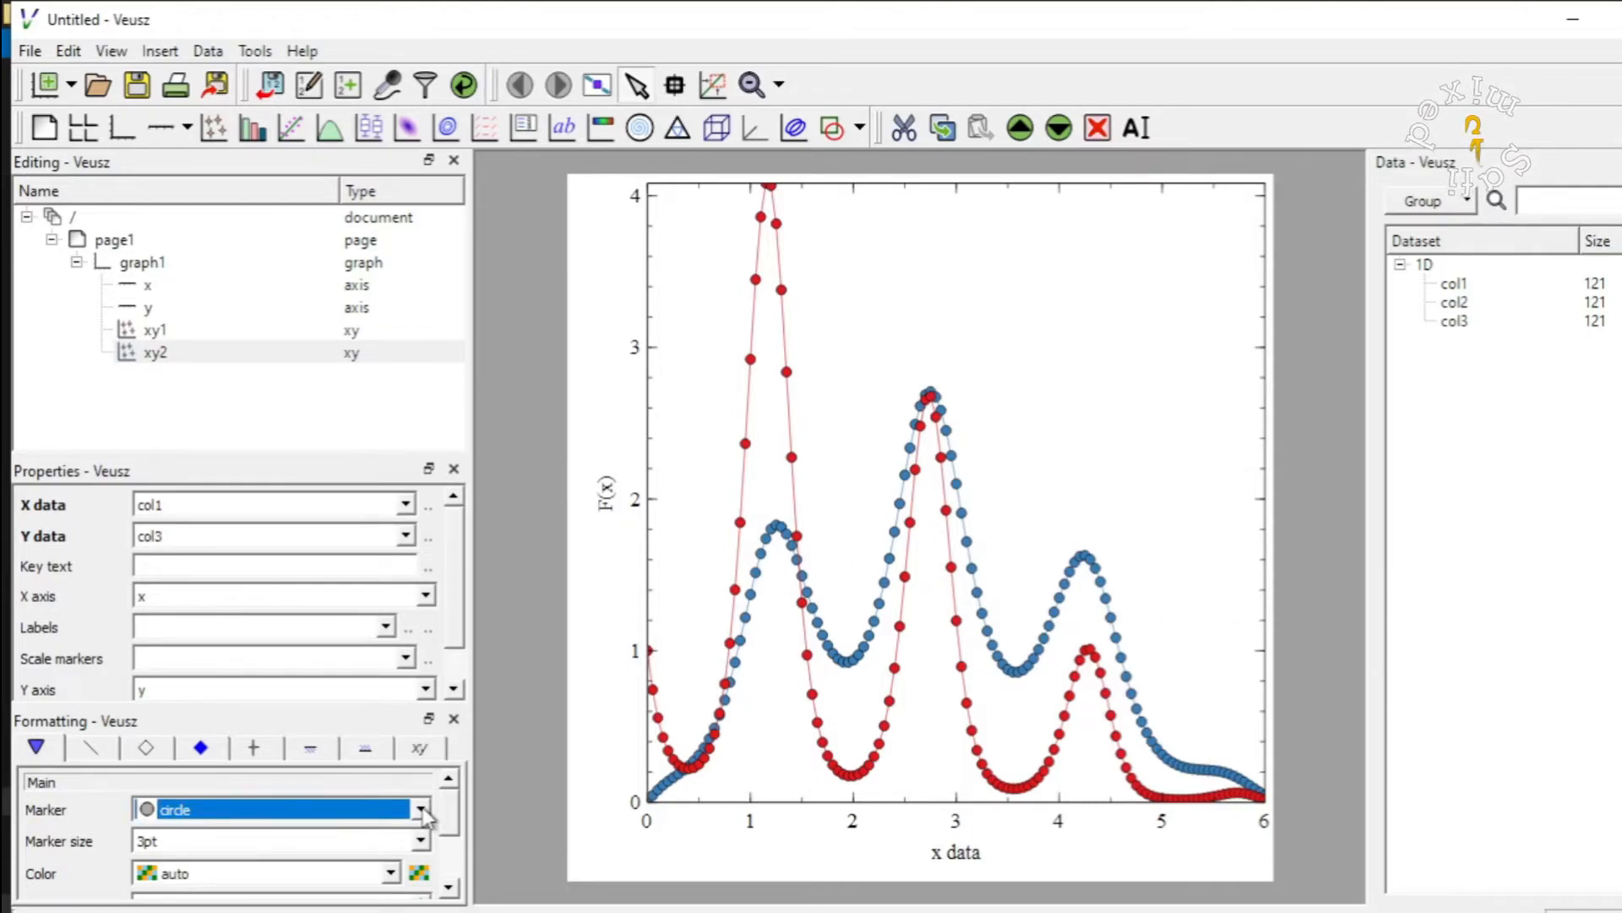
click(422, 811)
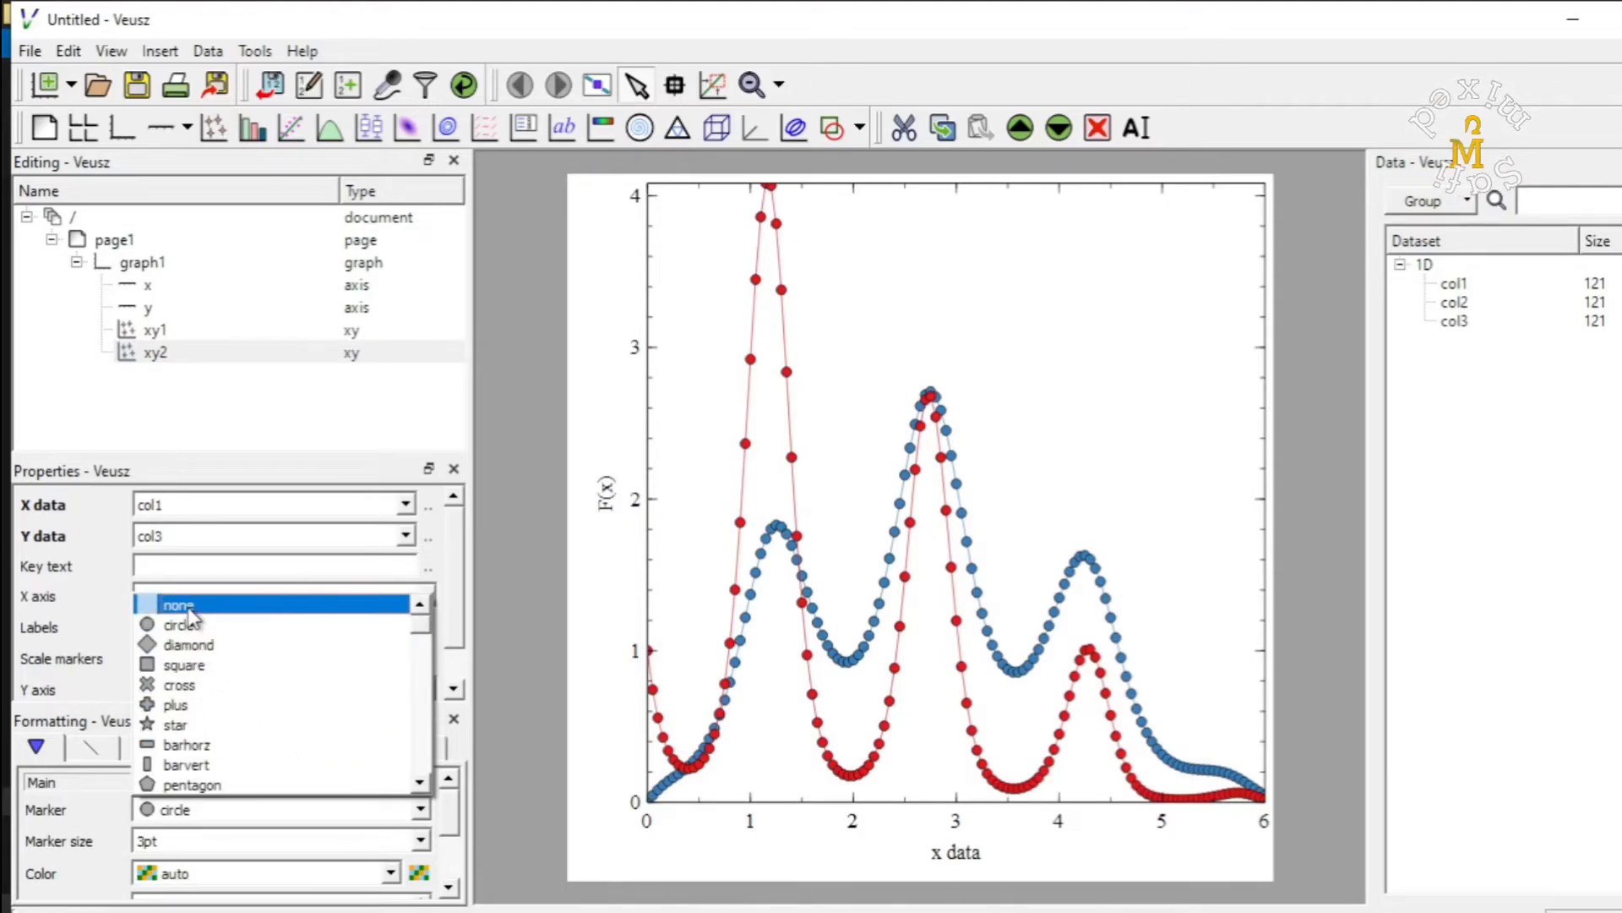
click(187, 607)
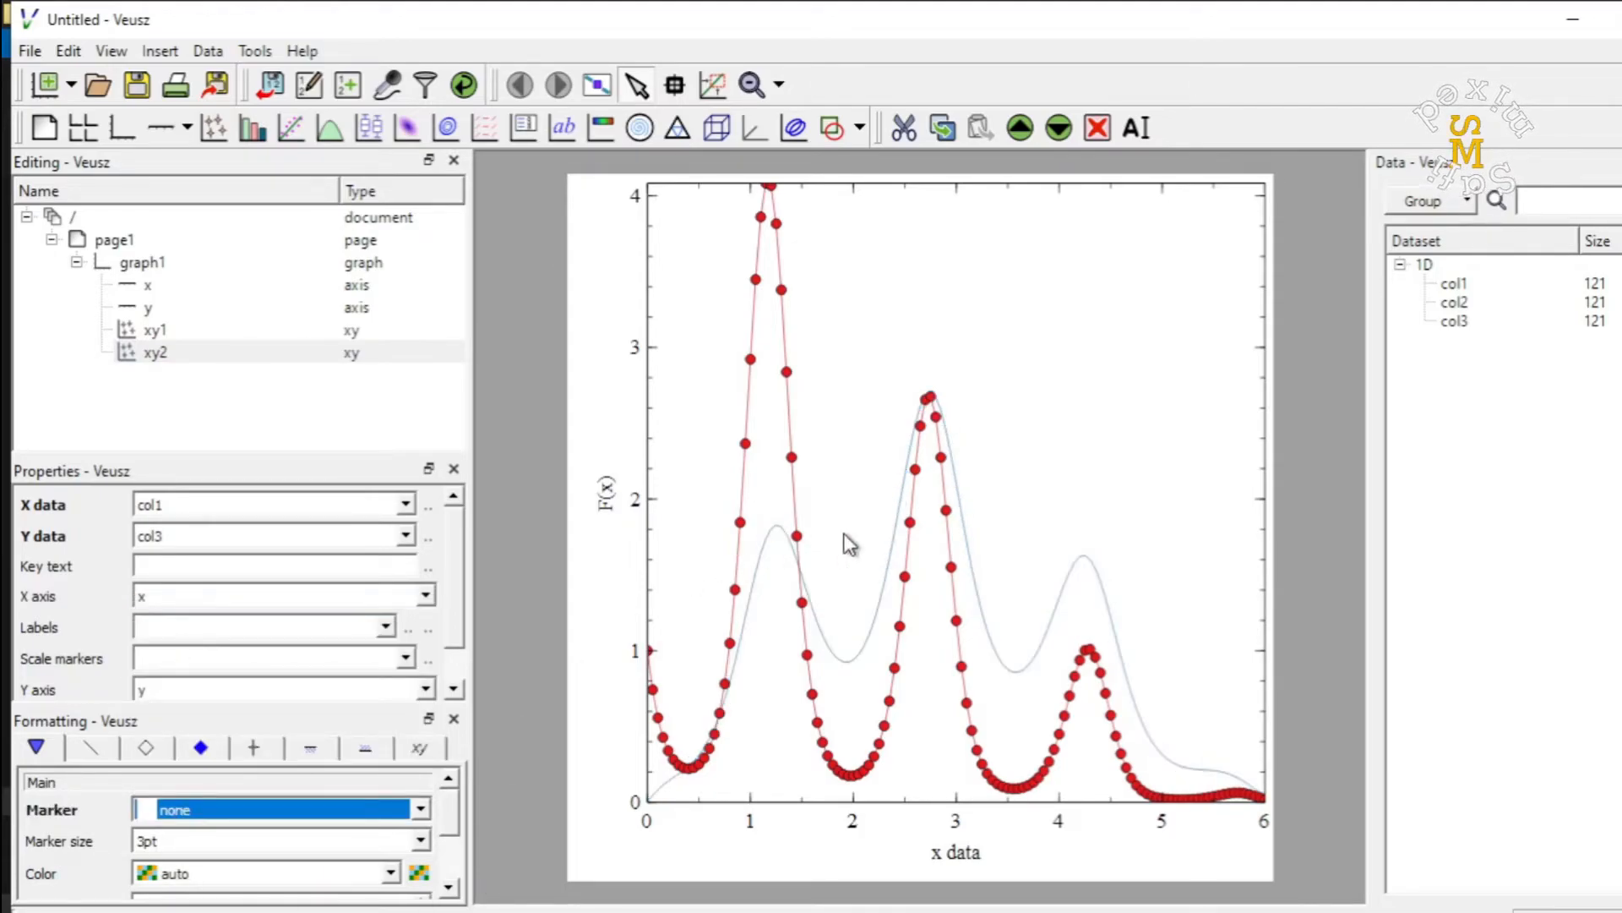
click(95, 750)
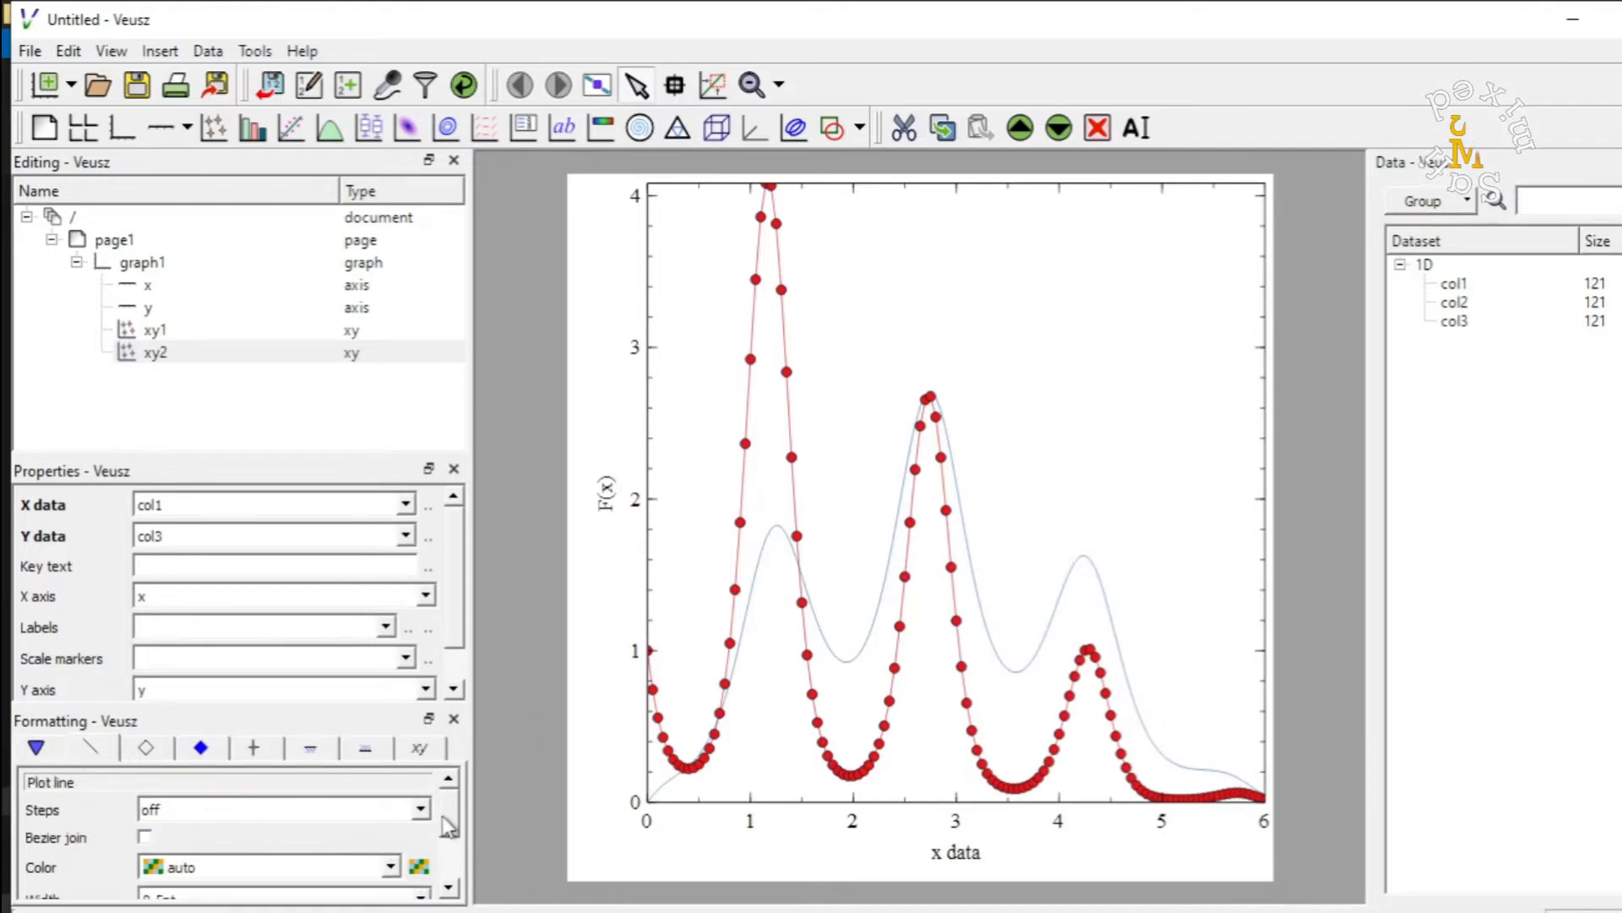
drag(452, 826, 454, 865)
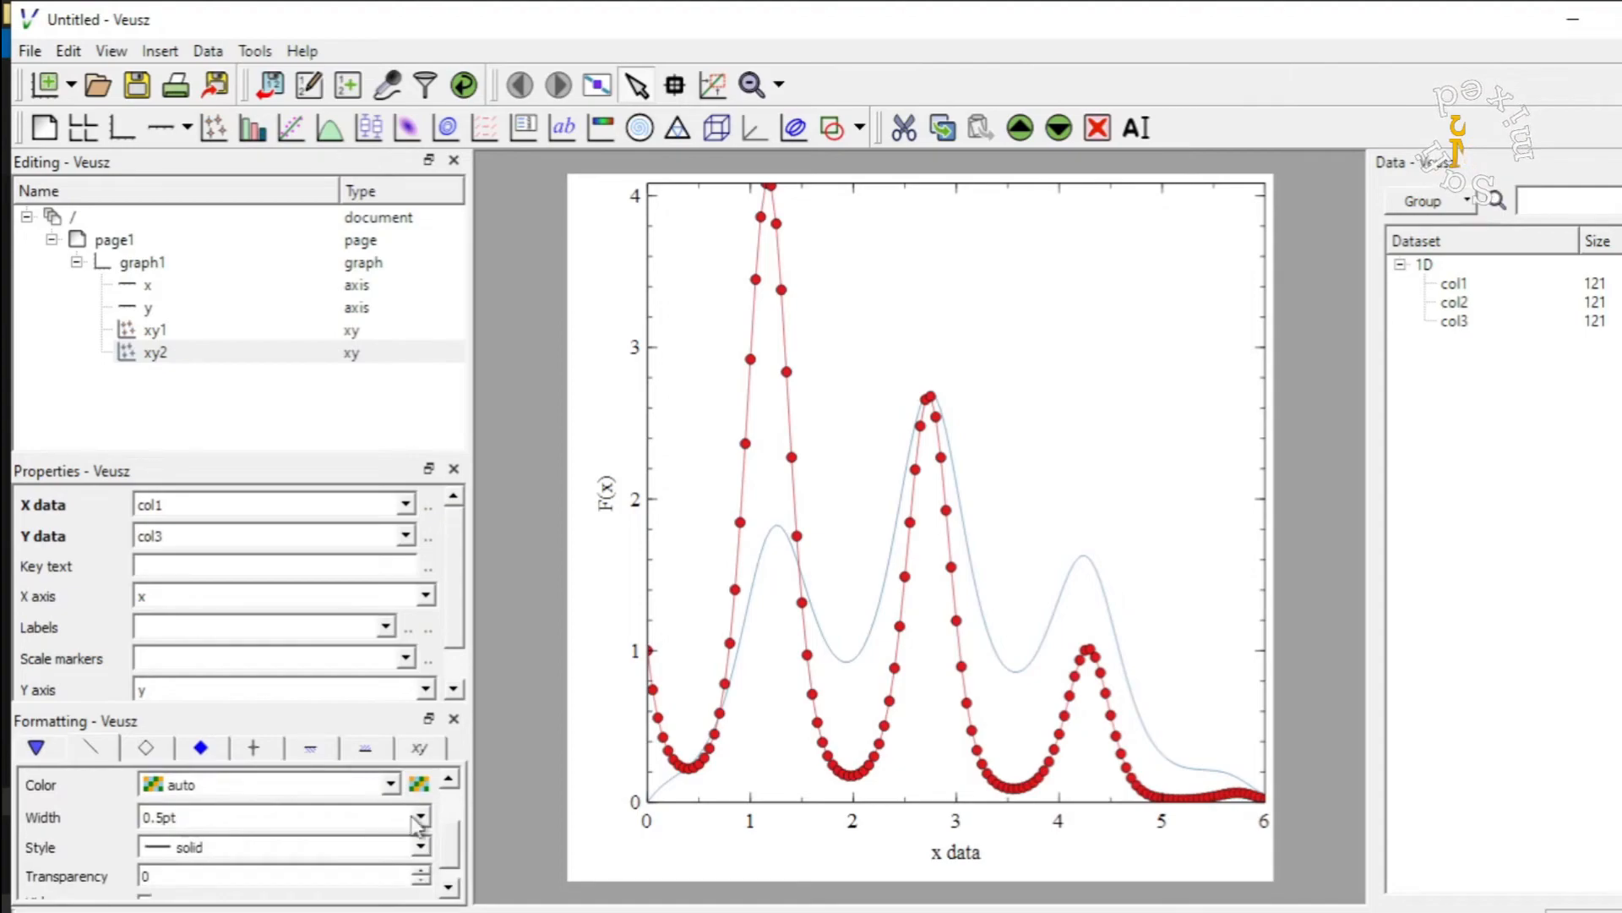
click(421, 818)
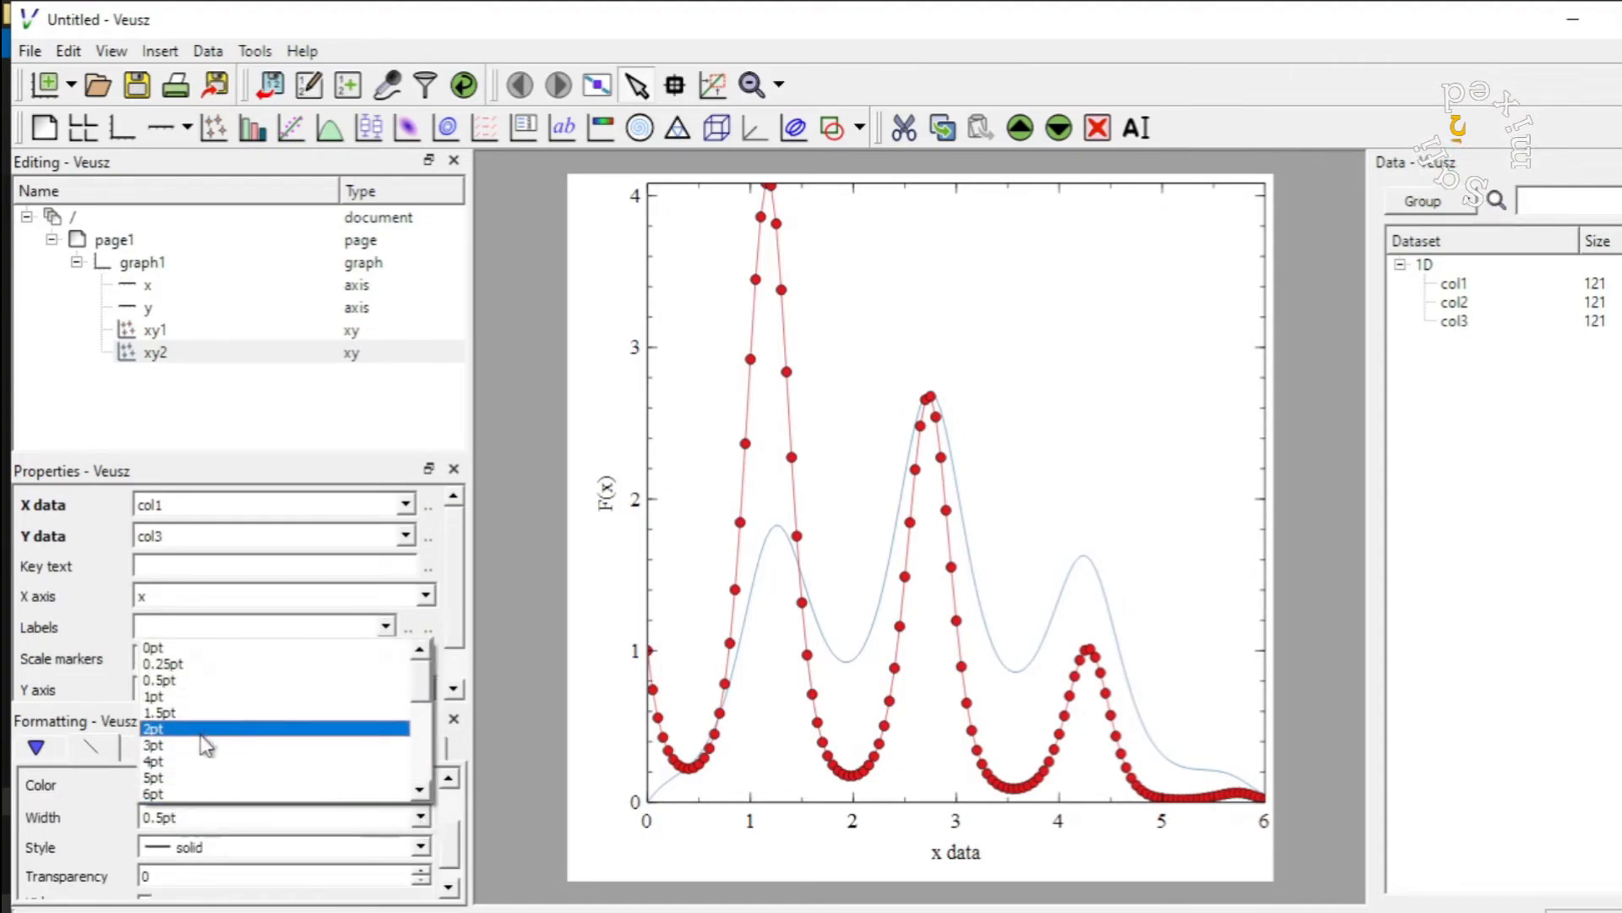
click(199, 778)
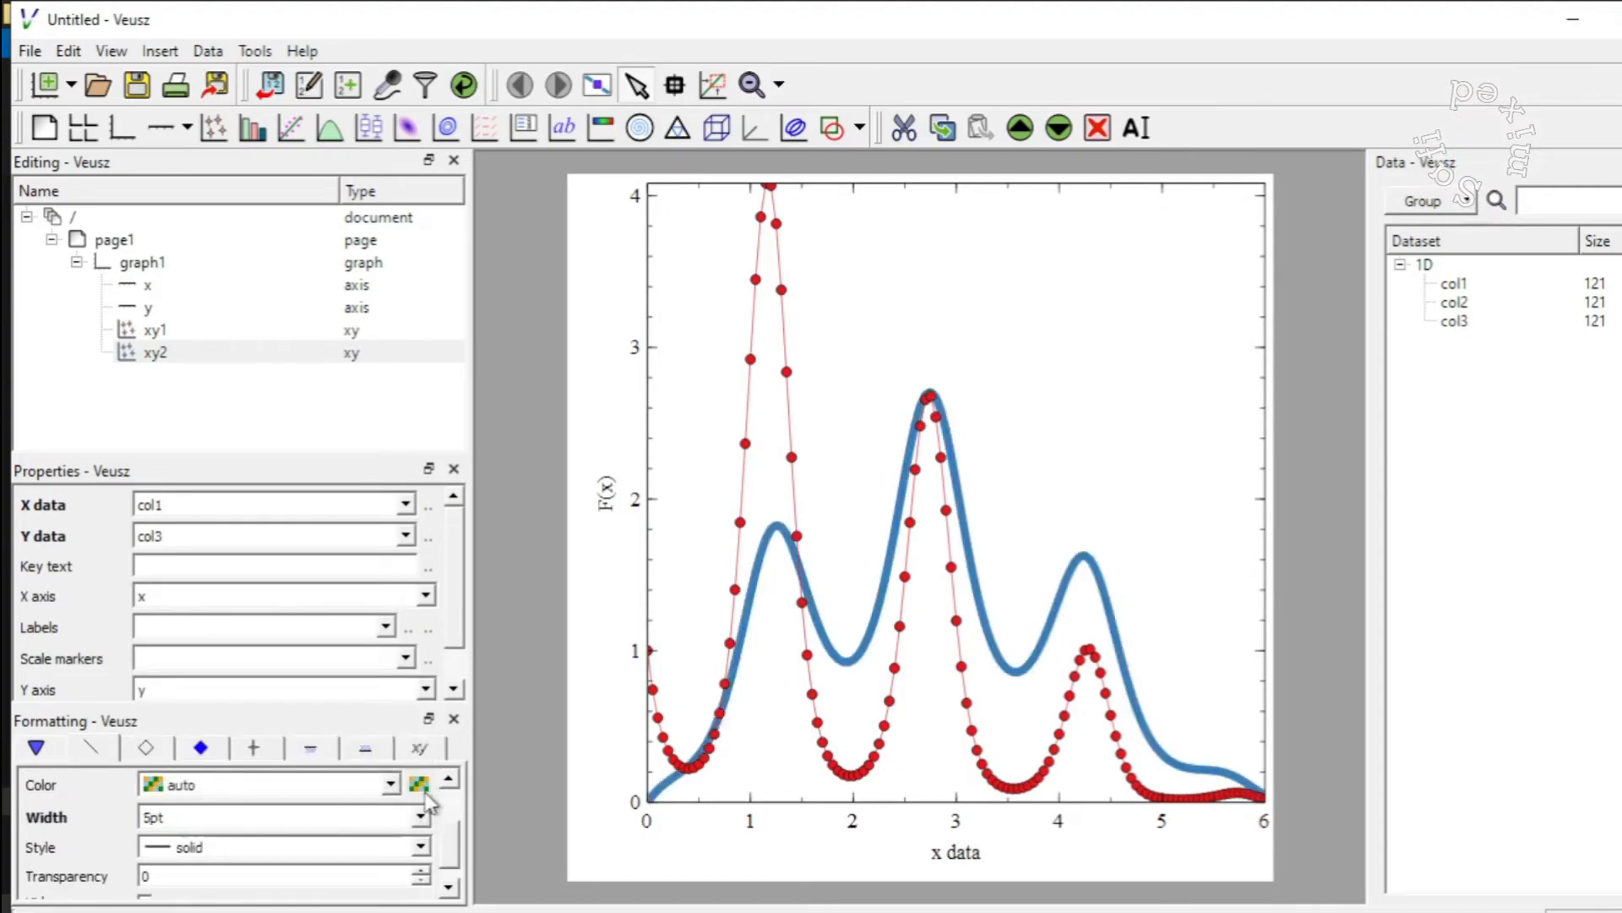
Step: Remove the point markers from the xy1 plot by setting its marker to none
click(146, 331)
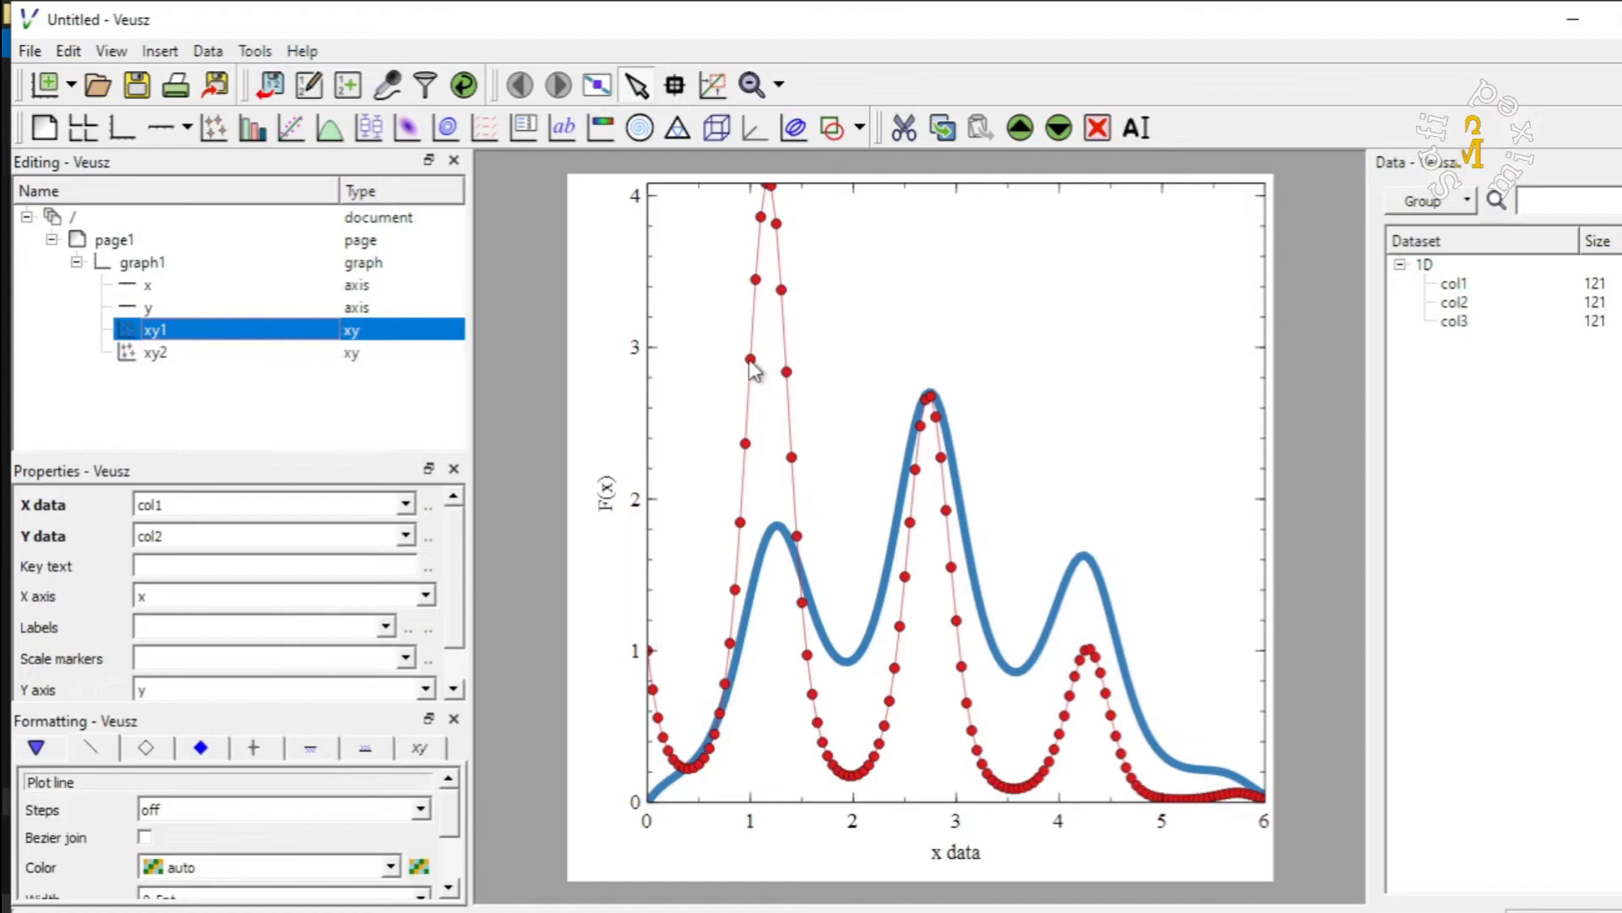
click(37, 748)
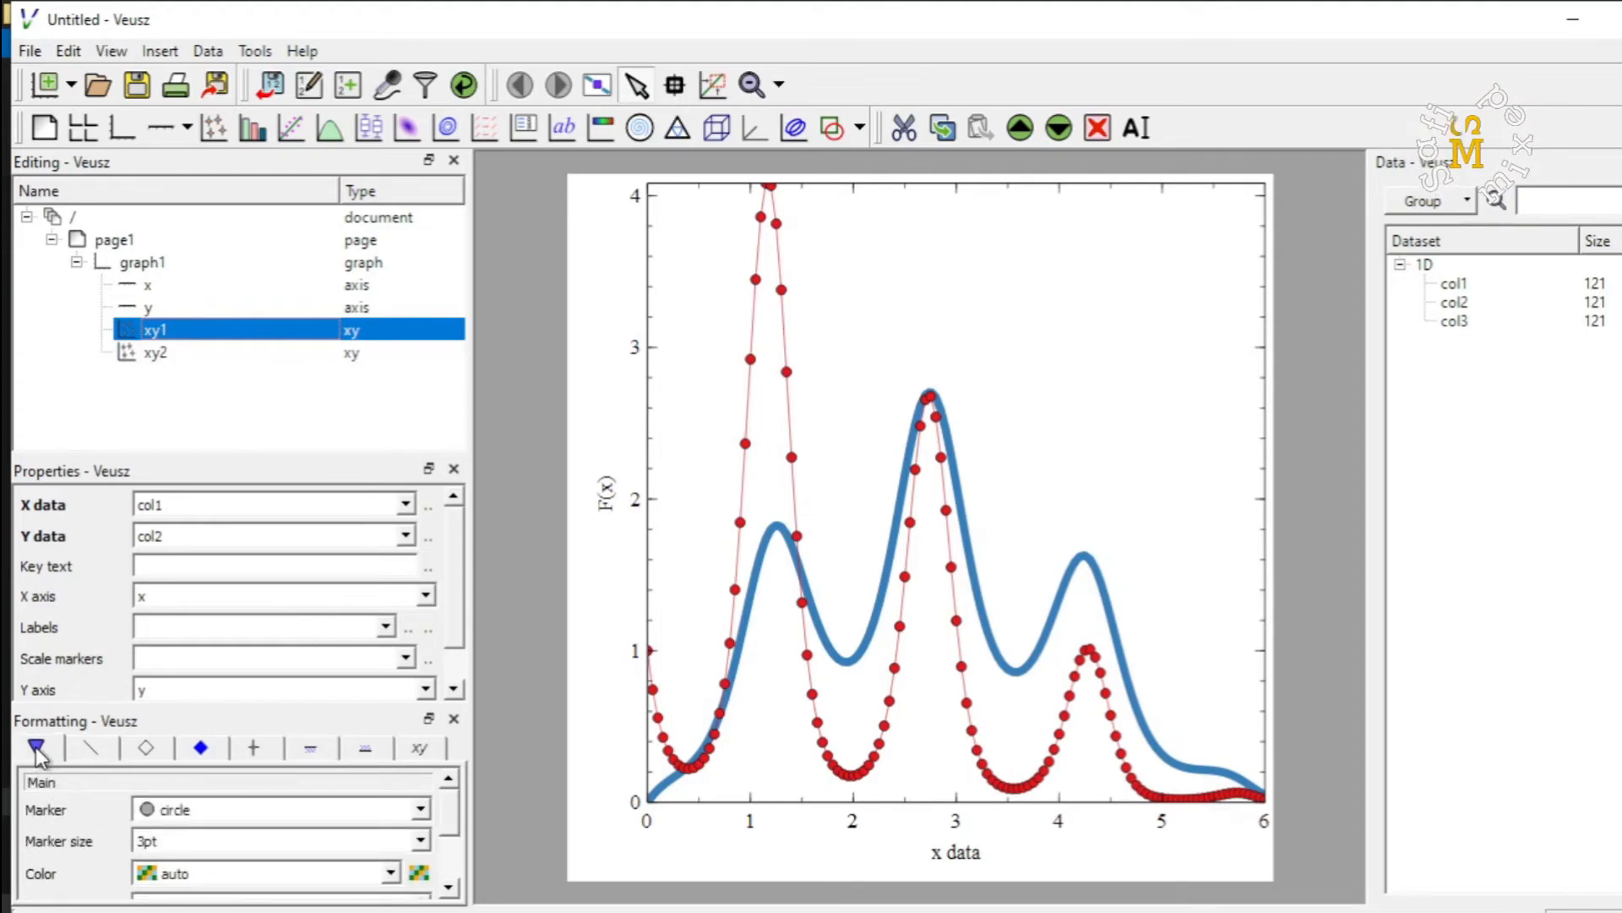
click(420, 811)
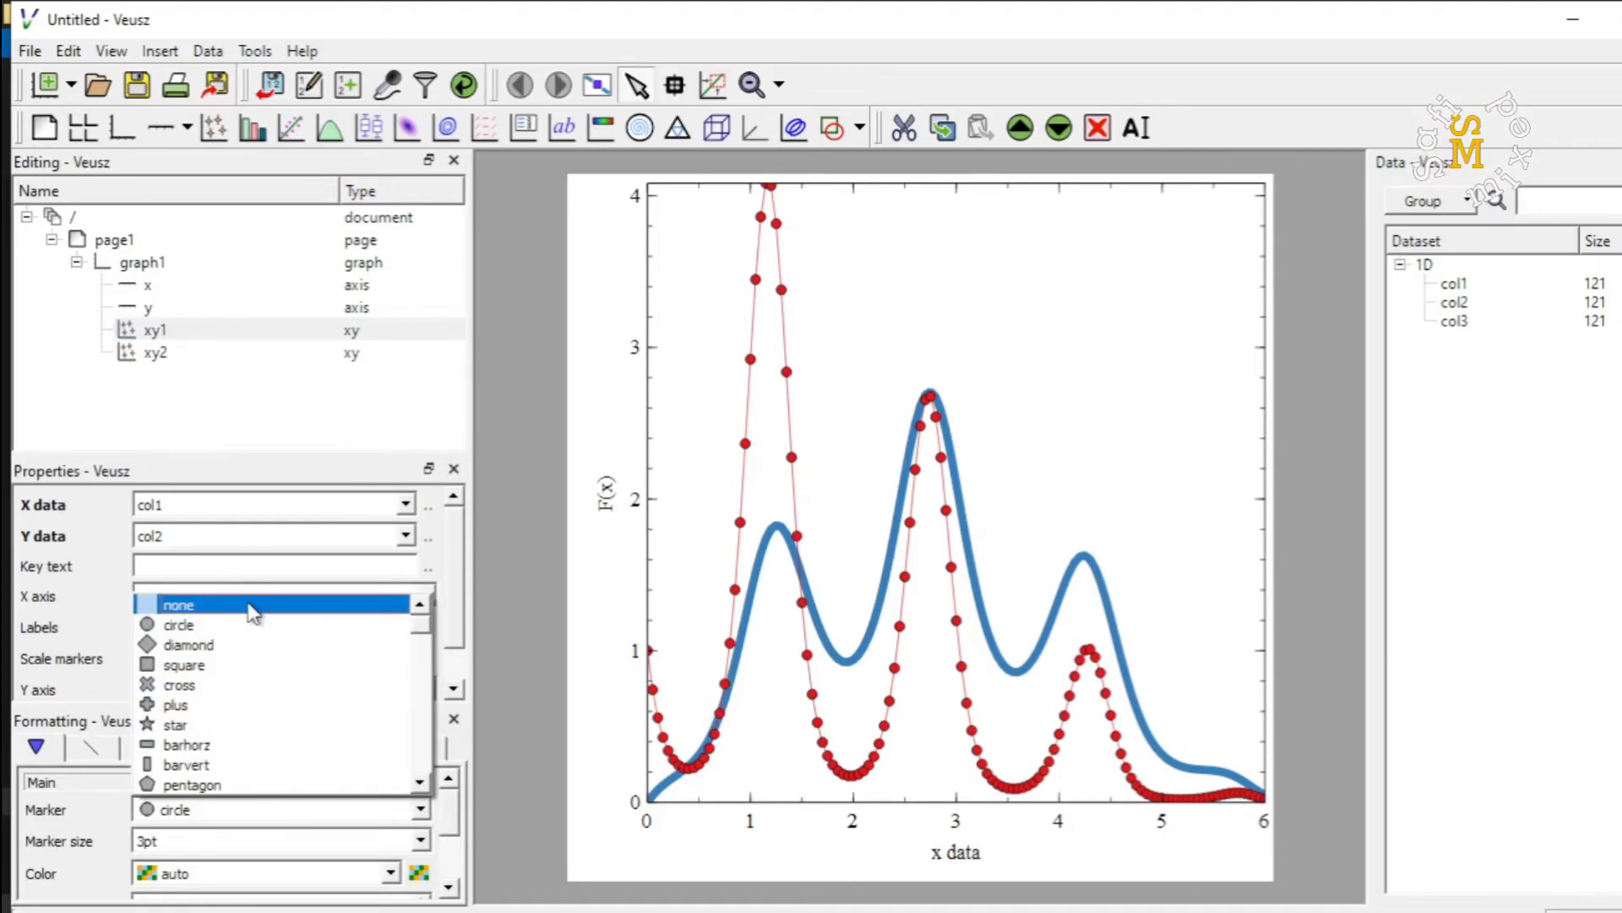
click(253, 606)
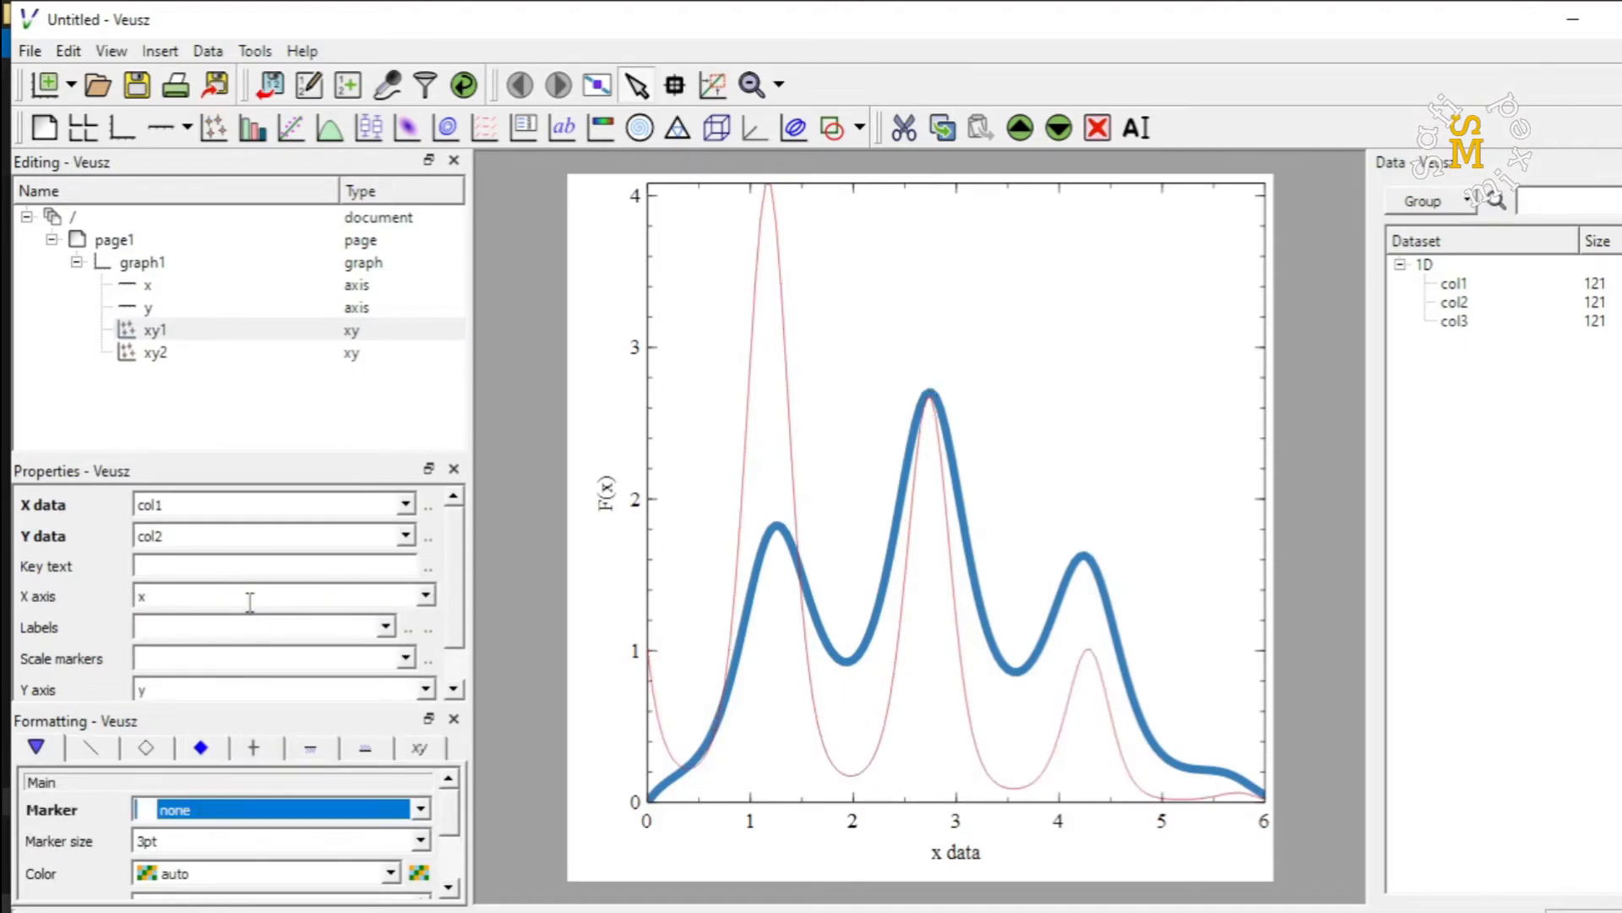
Step: Set the xy1 plot line width to 4pt and its line style to dotted
click(91, 750)
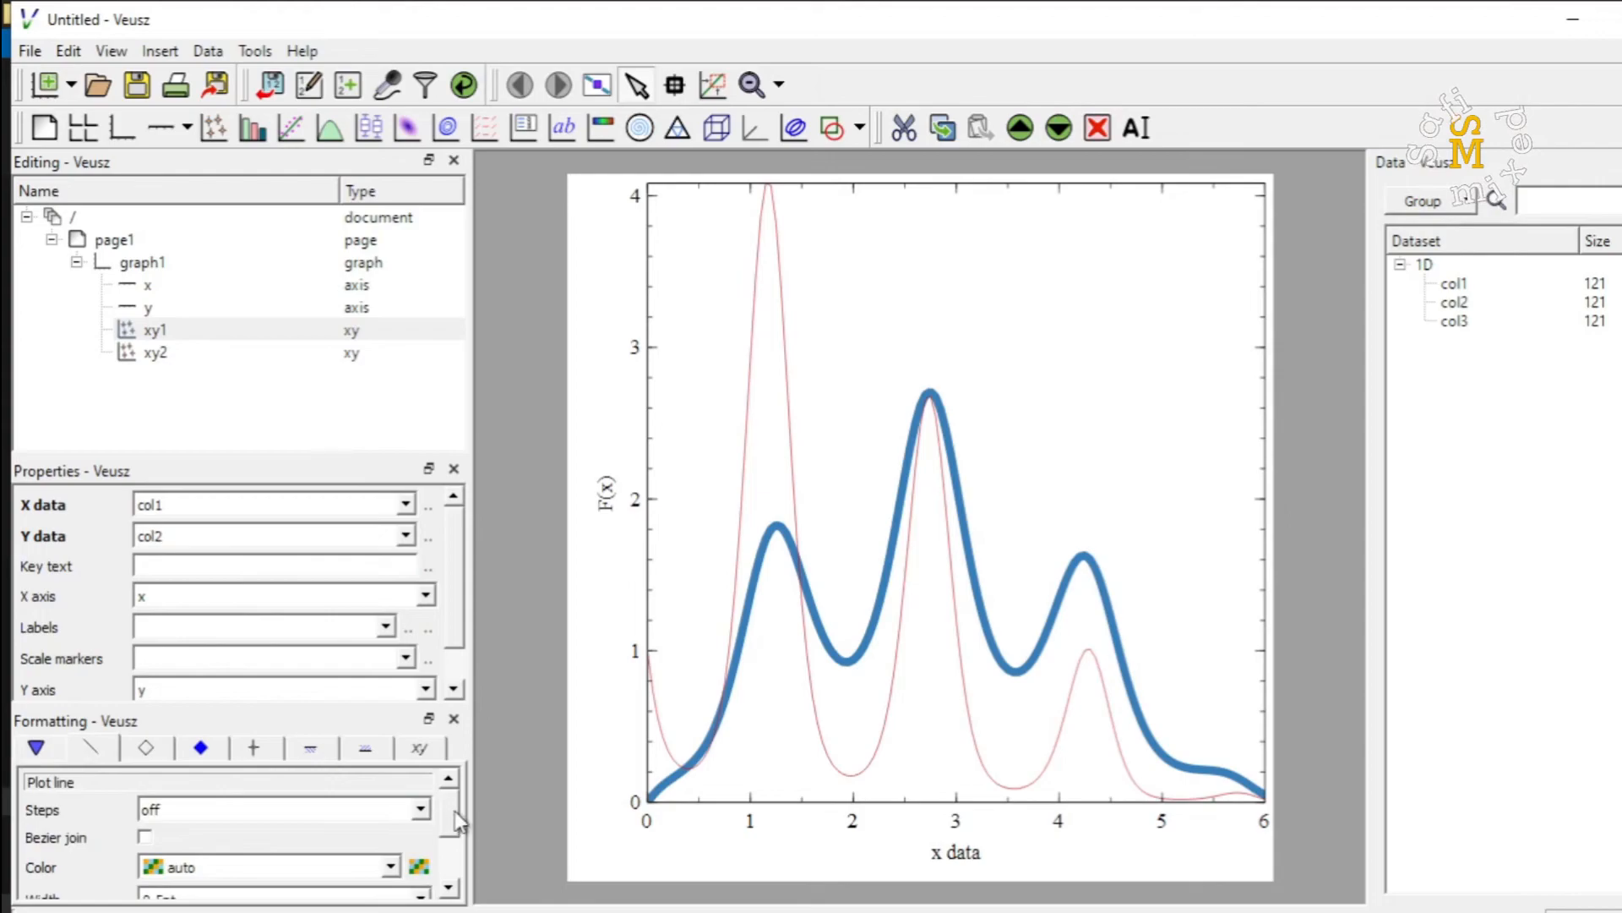
scroll(458, 828, down, 2)
click(420, 827)
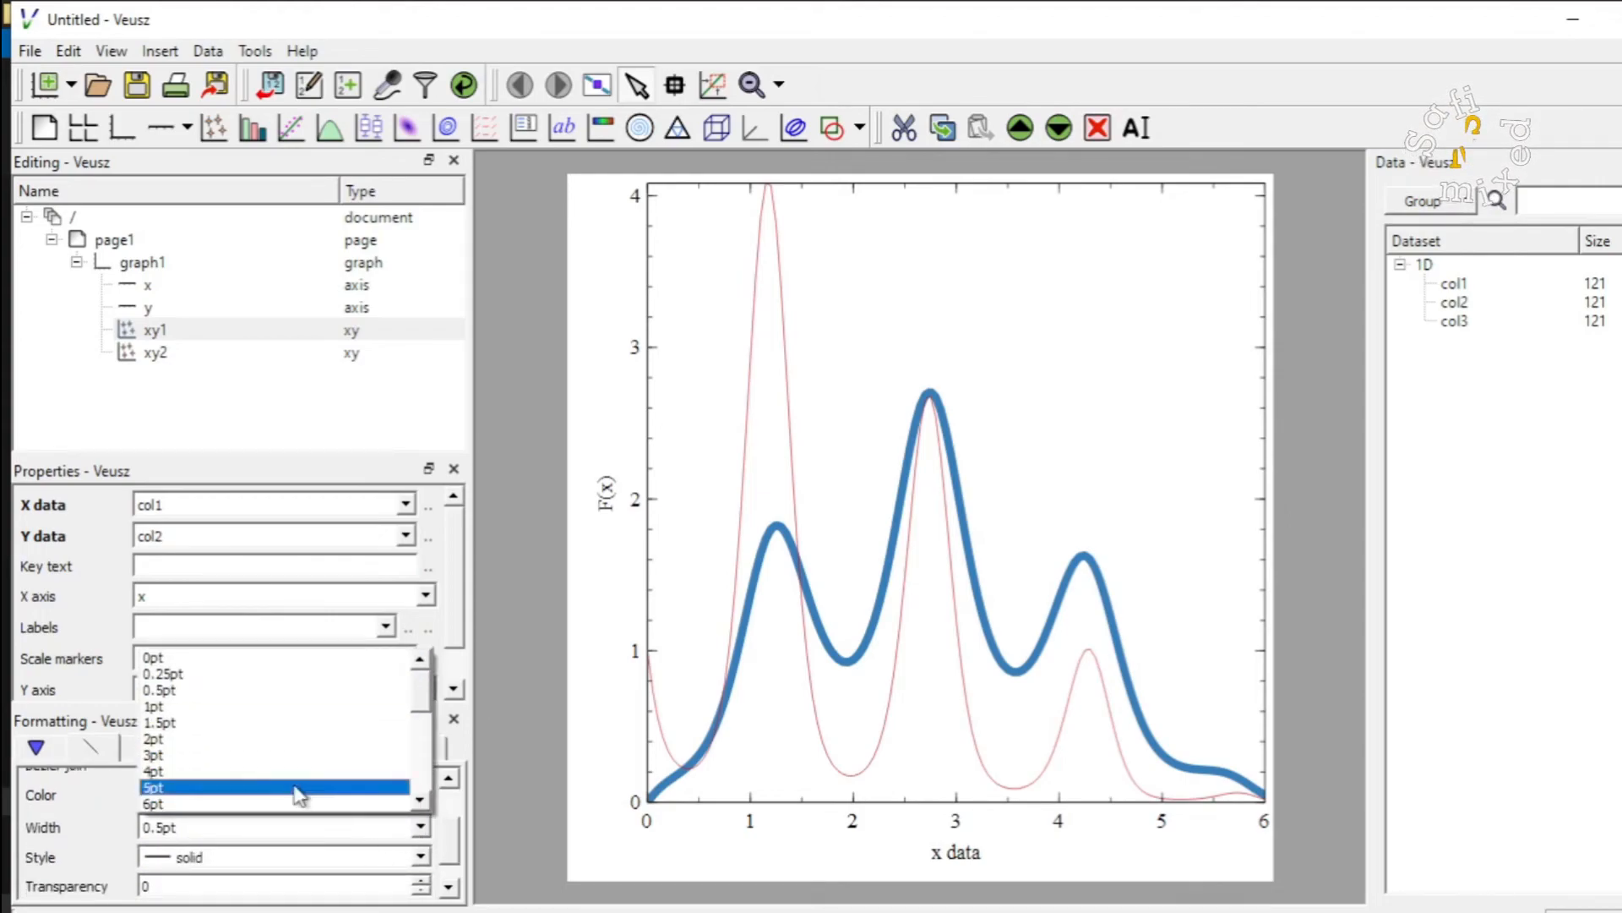
click(197, 771)
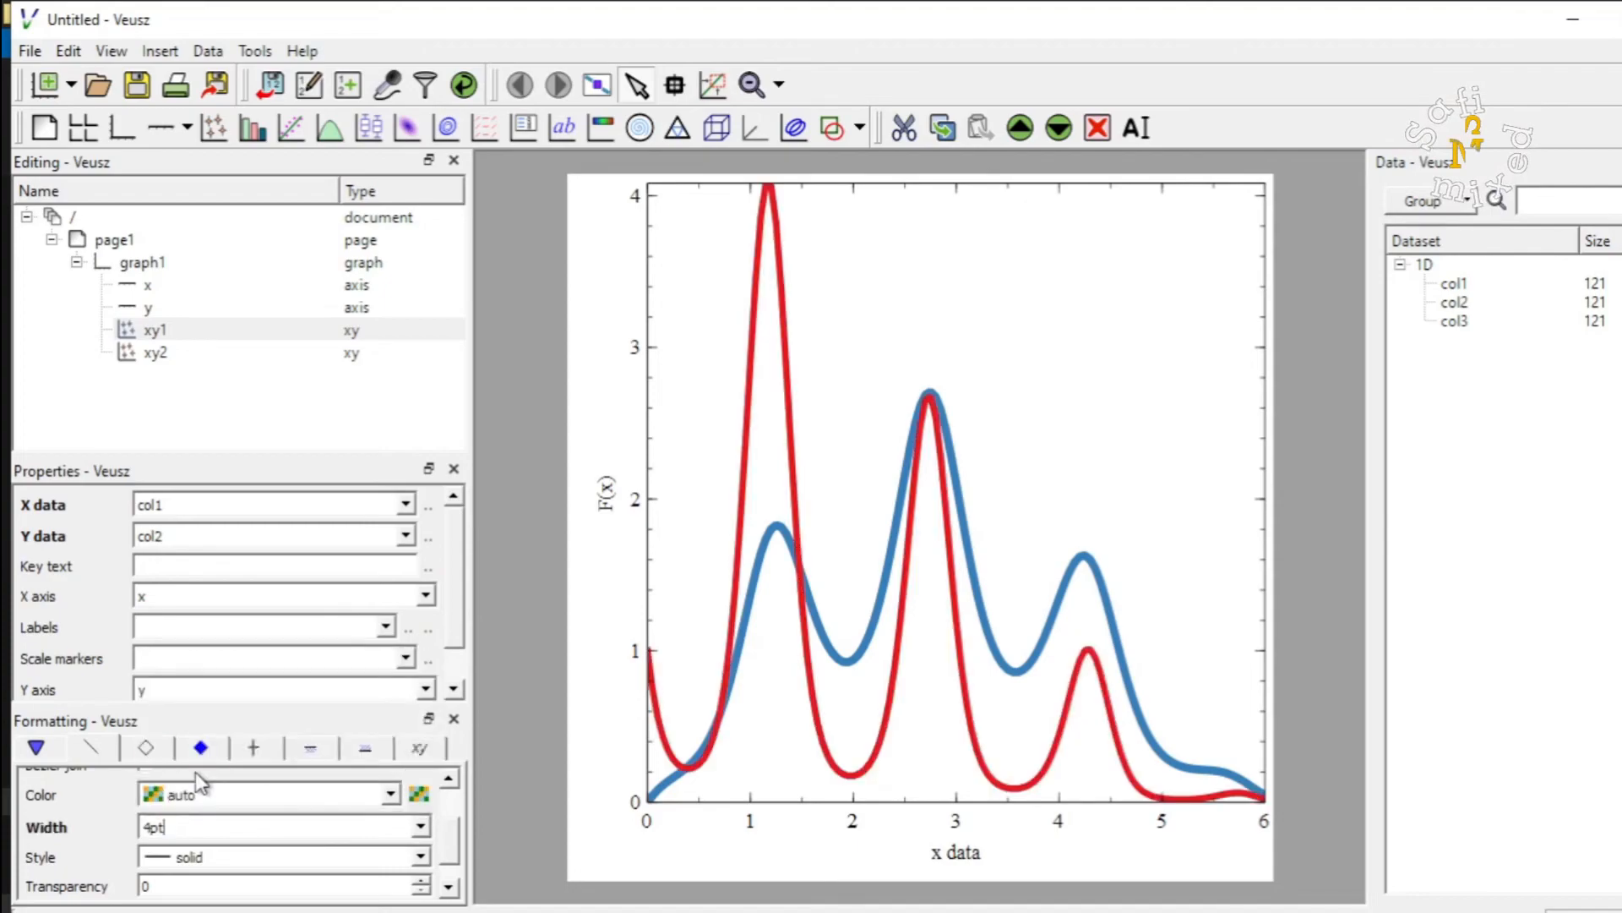
click(420, 856)
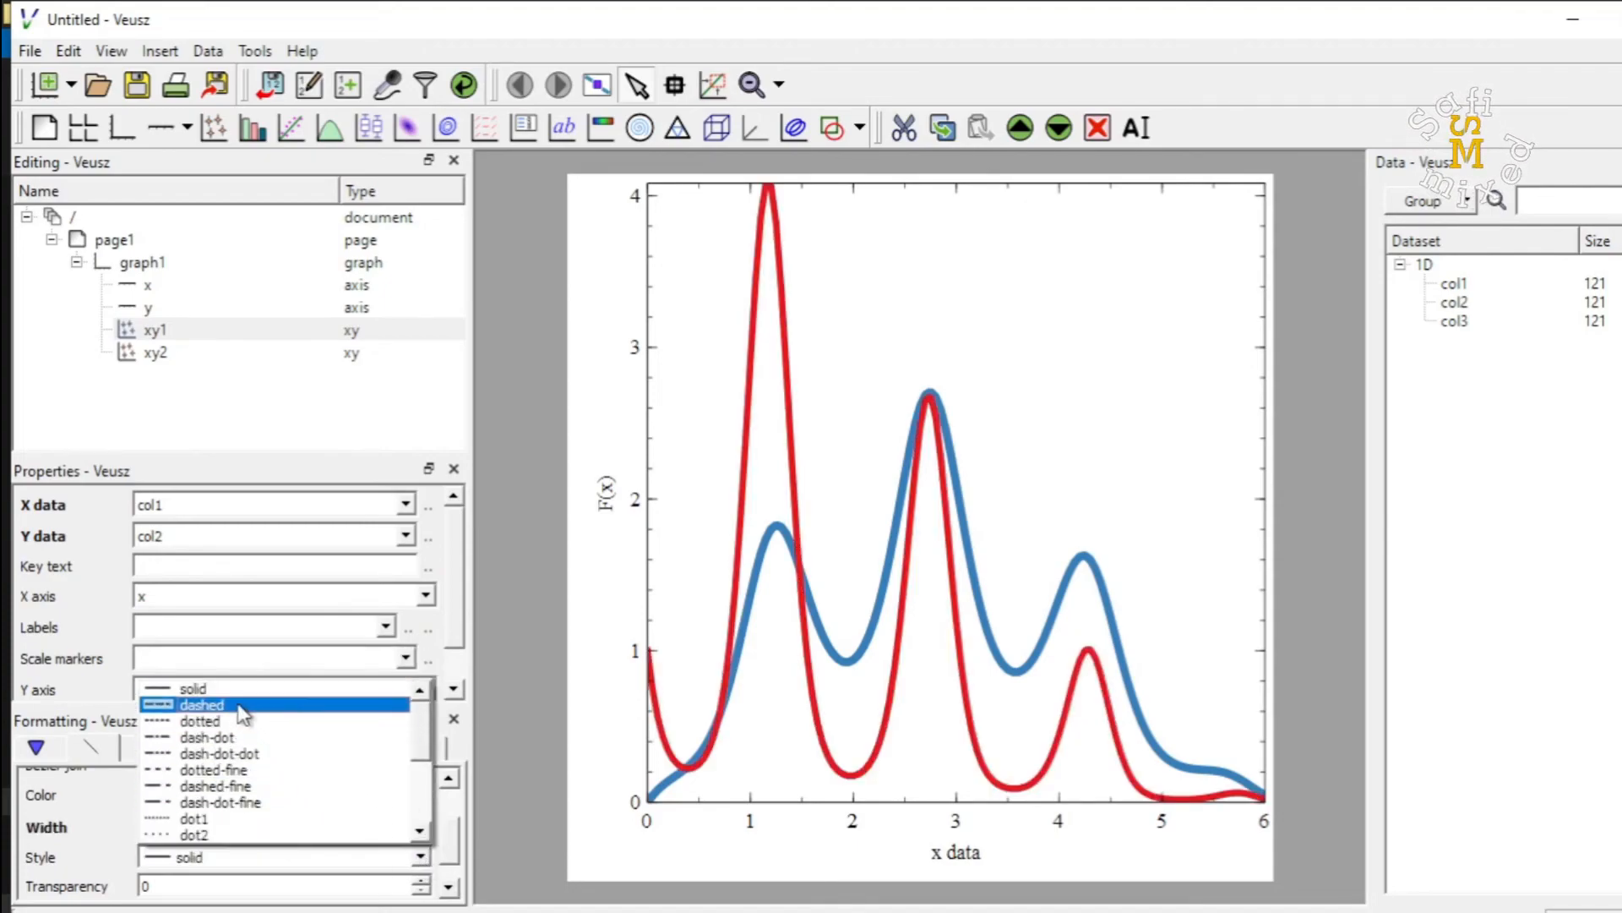
click(242, 725)
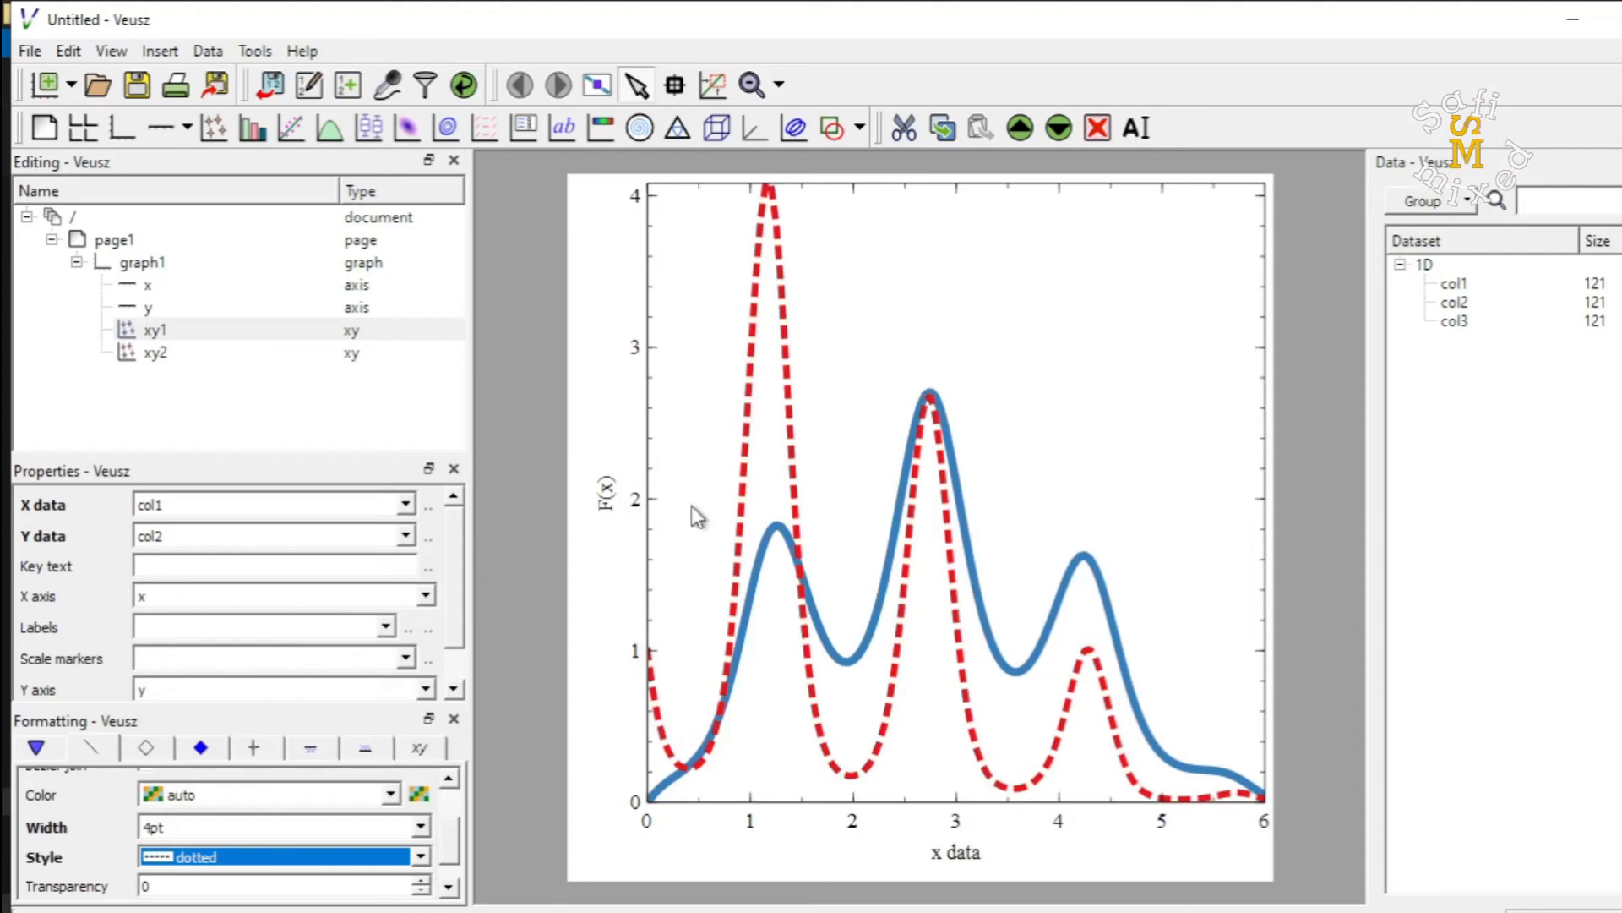